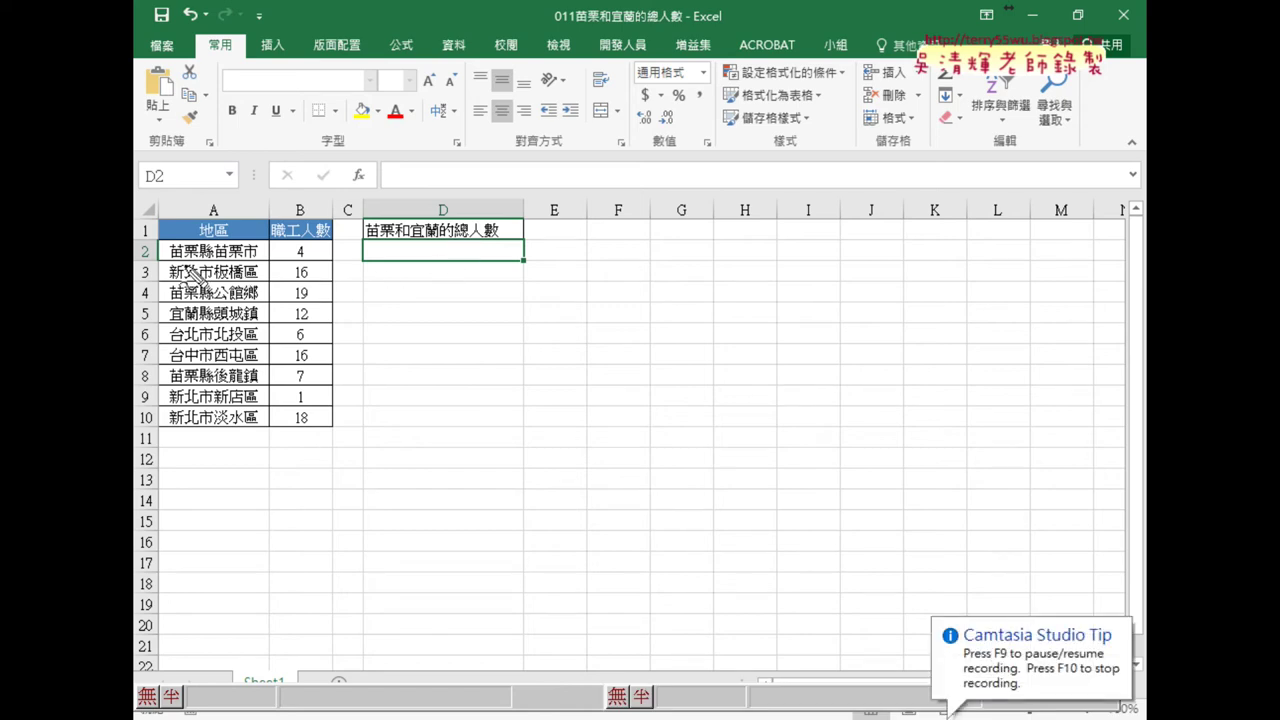
Underline 苗栗 in A2, 宜 in D1 and 宜蘭 in A5 as annotations, then clear the marks.
left_click_drag(170, 260, 196, 260)
left_click_drag(414, 240, 440, 240)
left_click_drag(173, 322, 201, 322)
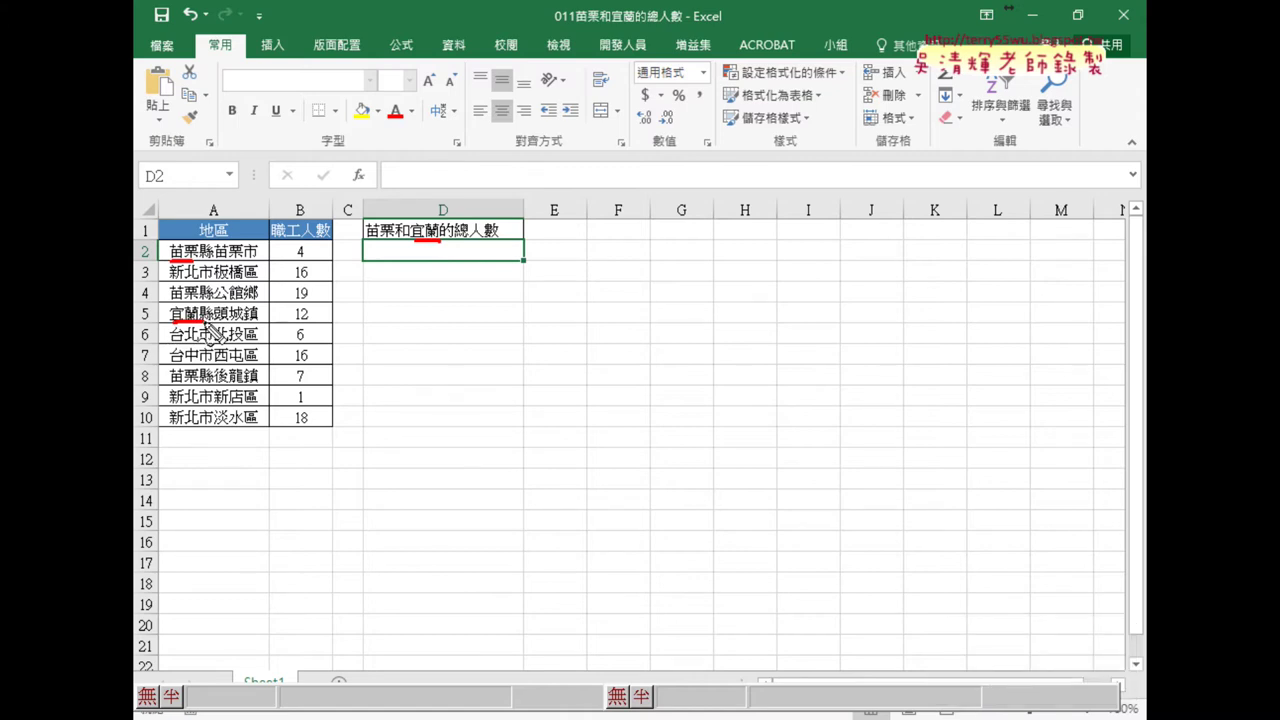
key("Escape")
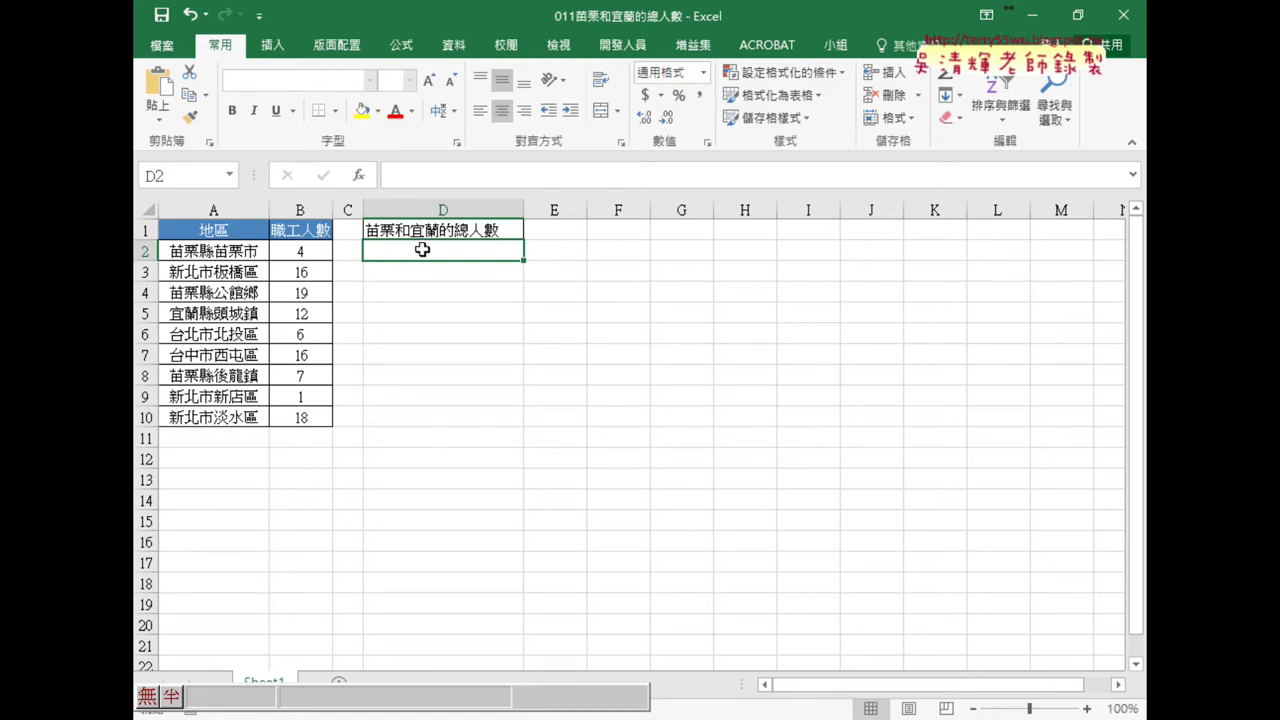
Enter =SUMIF(A2:A10,"苗栗*",B2:B10) in D2 through the SUMIF function dialog.
left_click(360, 175)
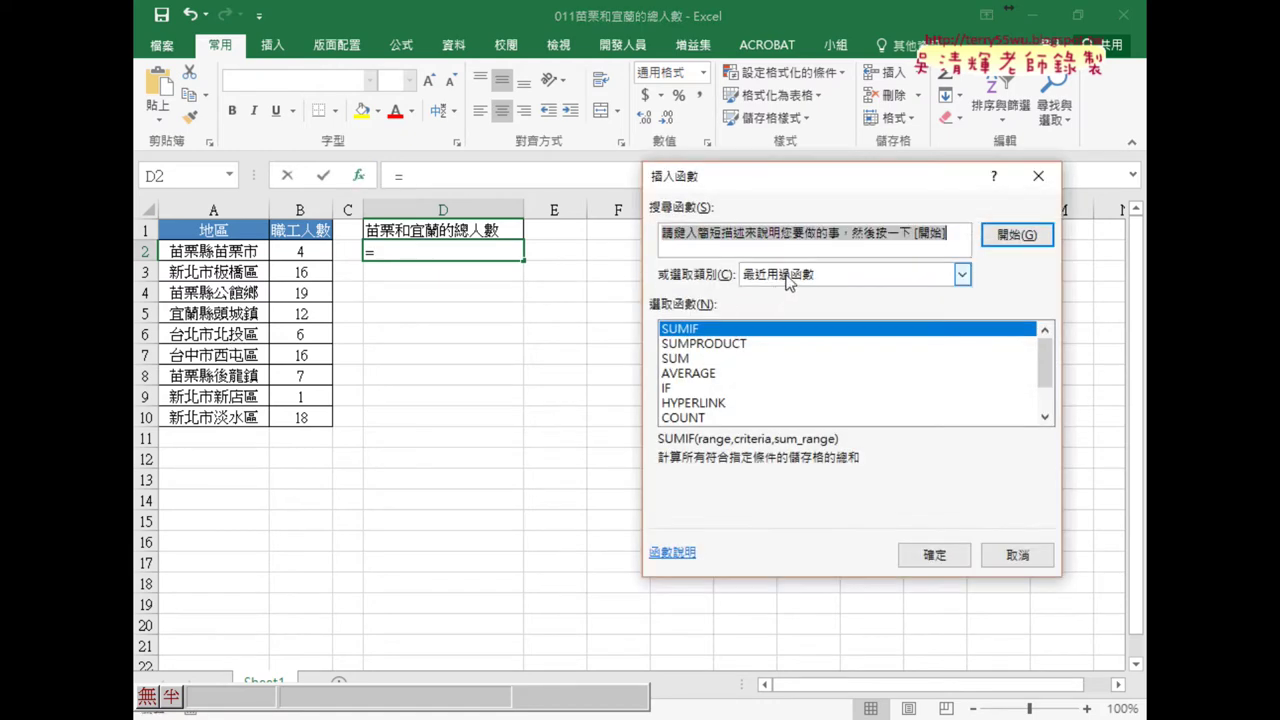
left_click(932, 552)
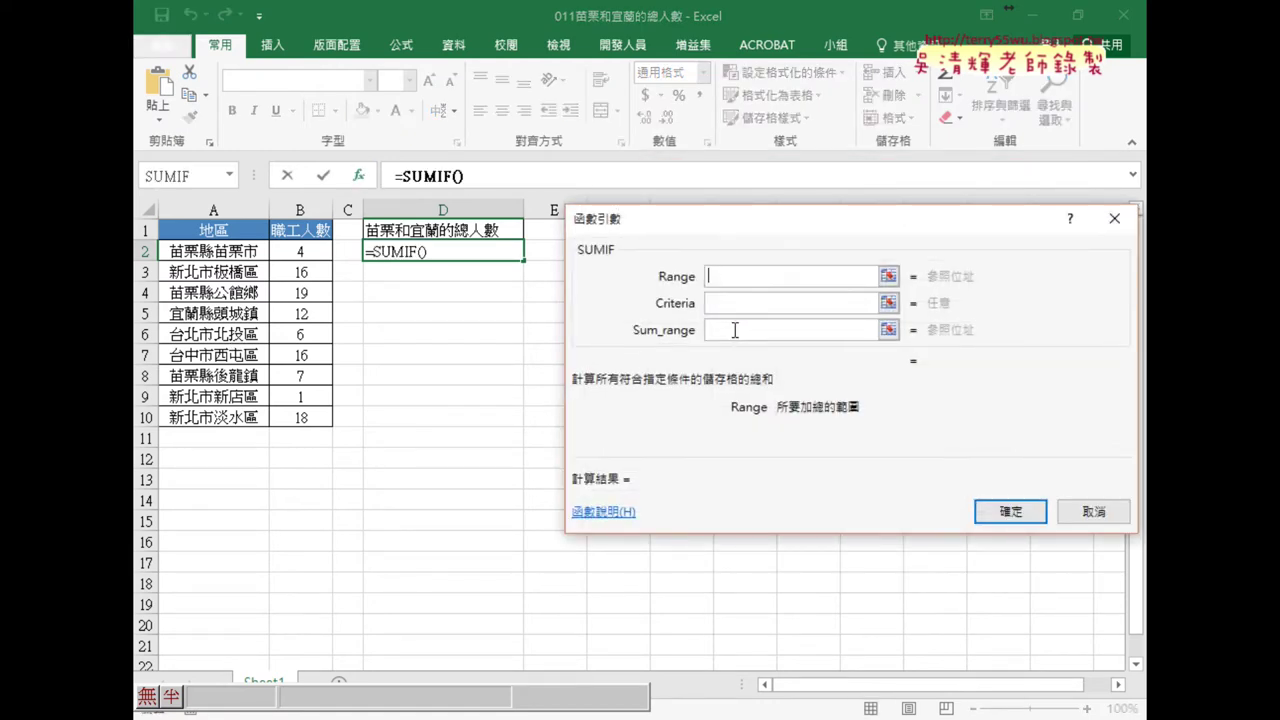
left_click_drag(213, 251, 228, 422)
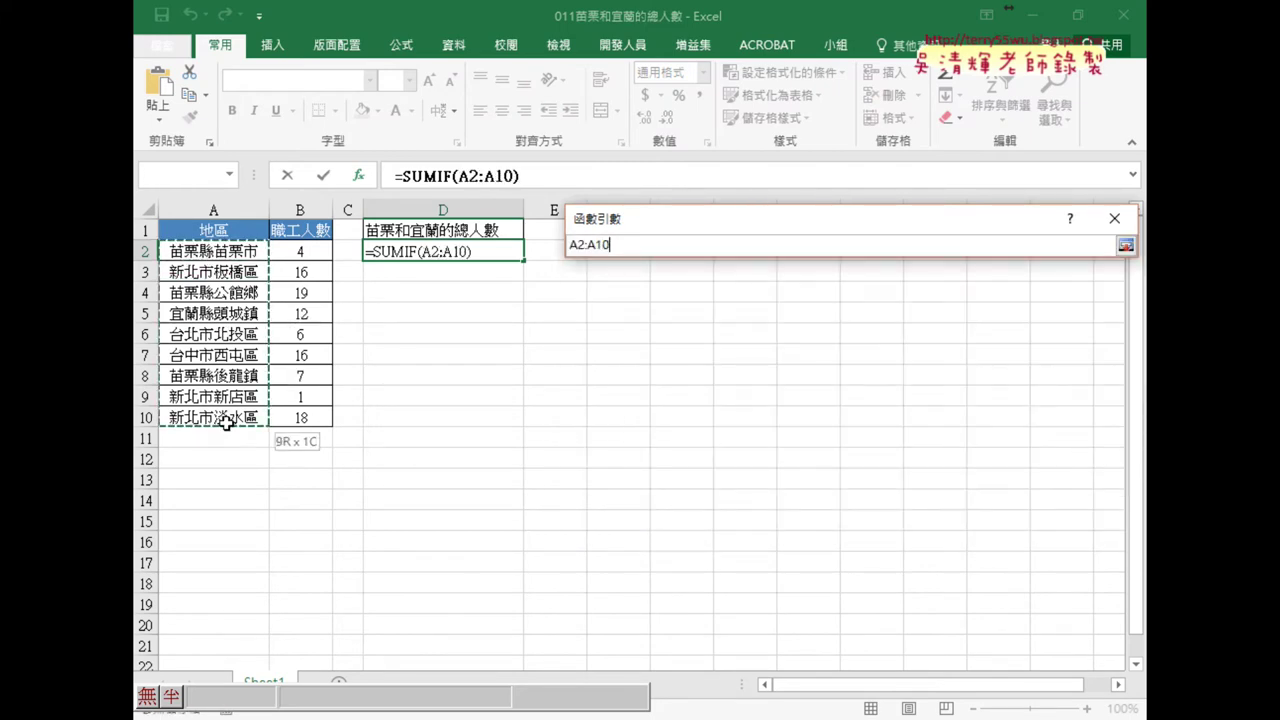
left_click(738, 304)
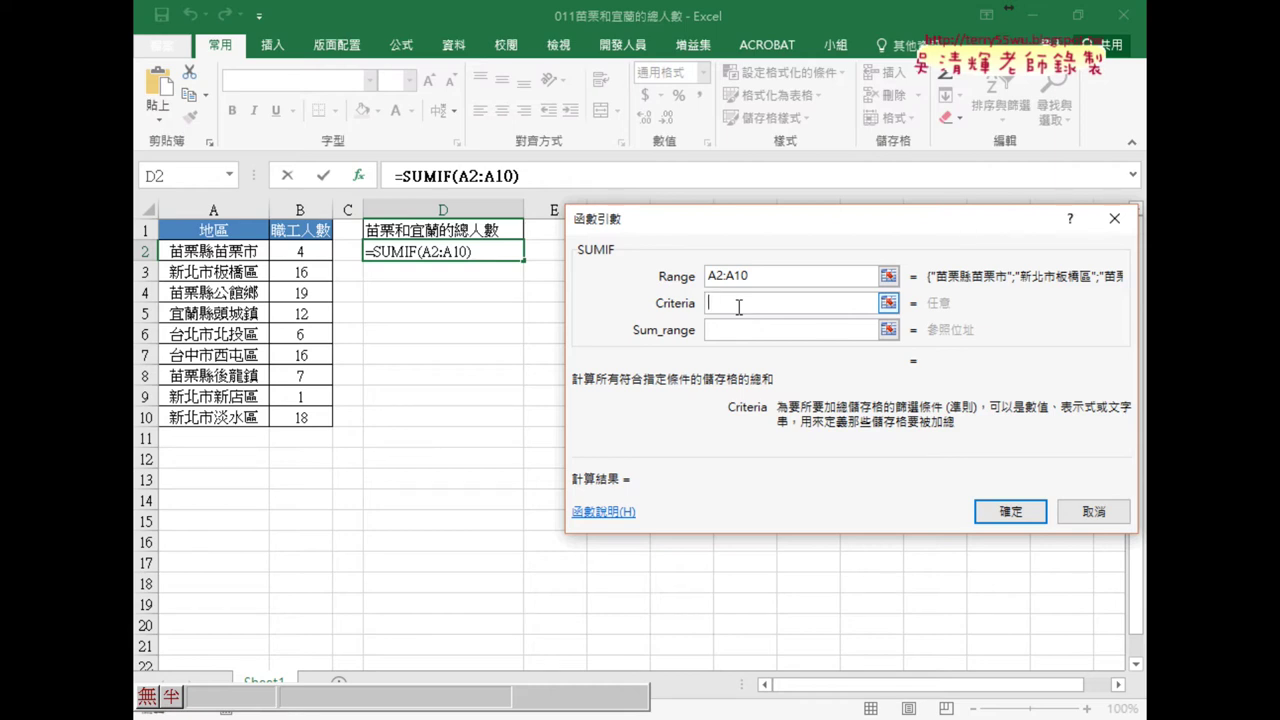
type("\"")
key("BackSpace")
left_click(1000, 719)
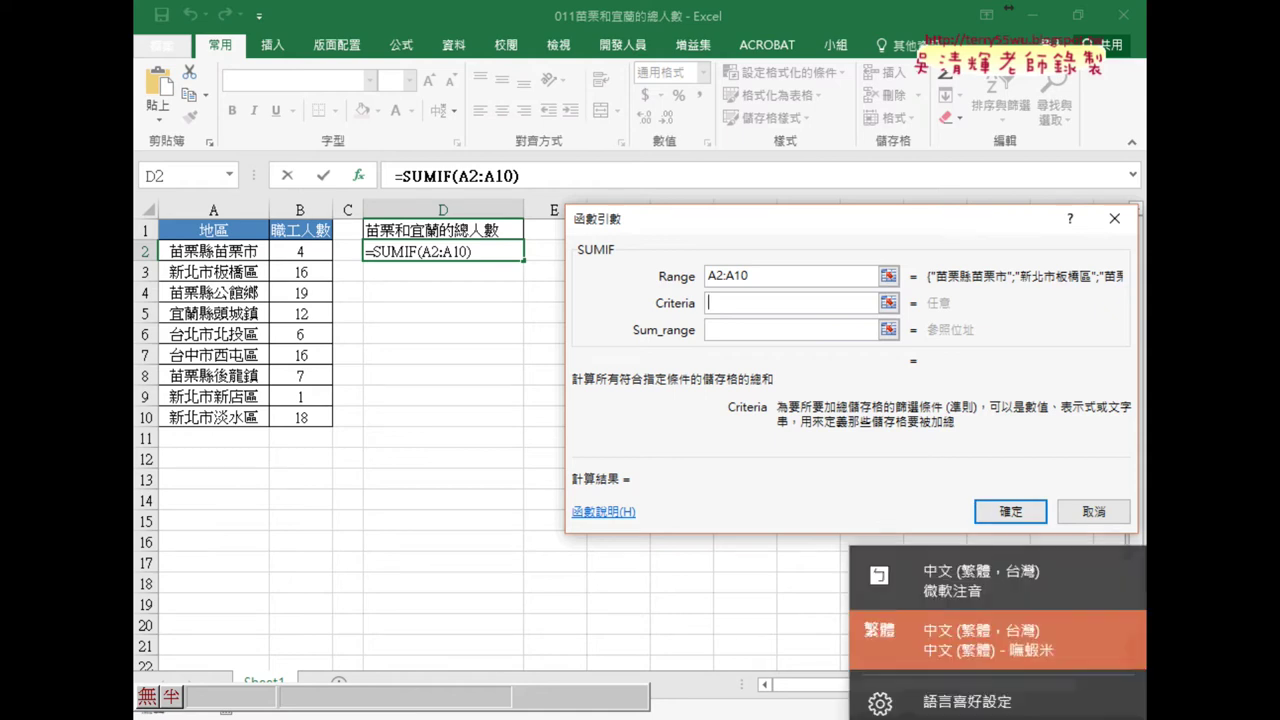
left_click(991, 569)
type("苗")
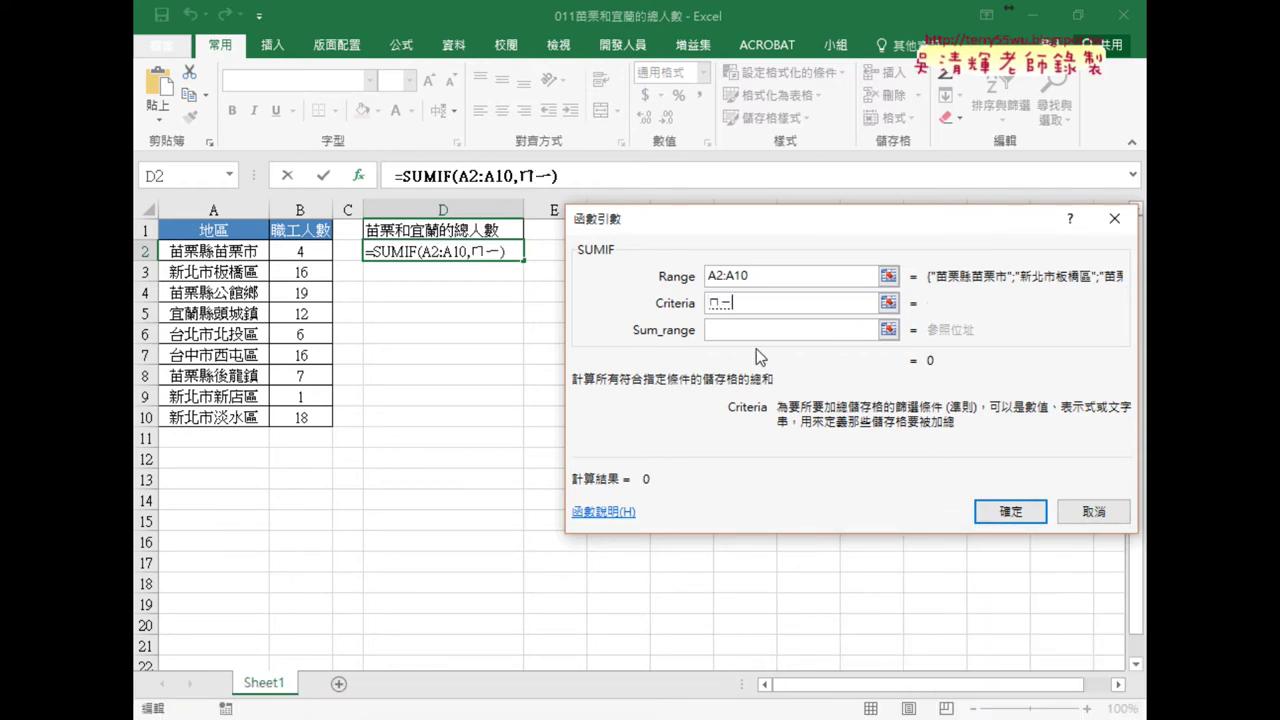
type("栗")
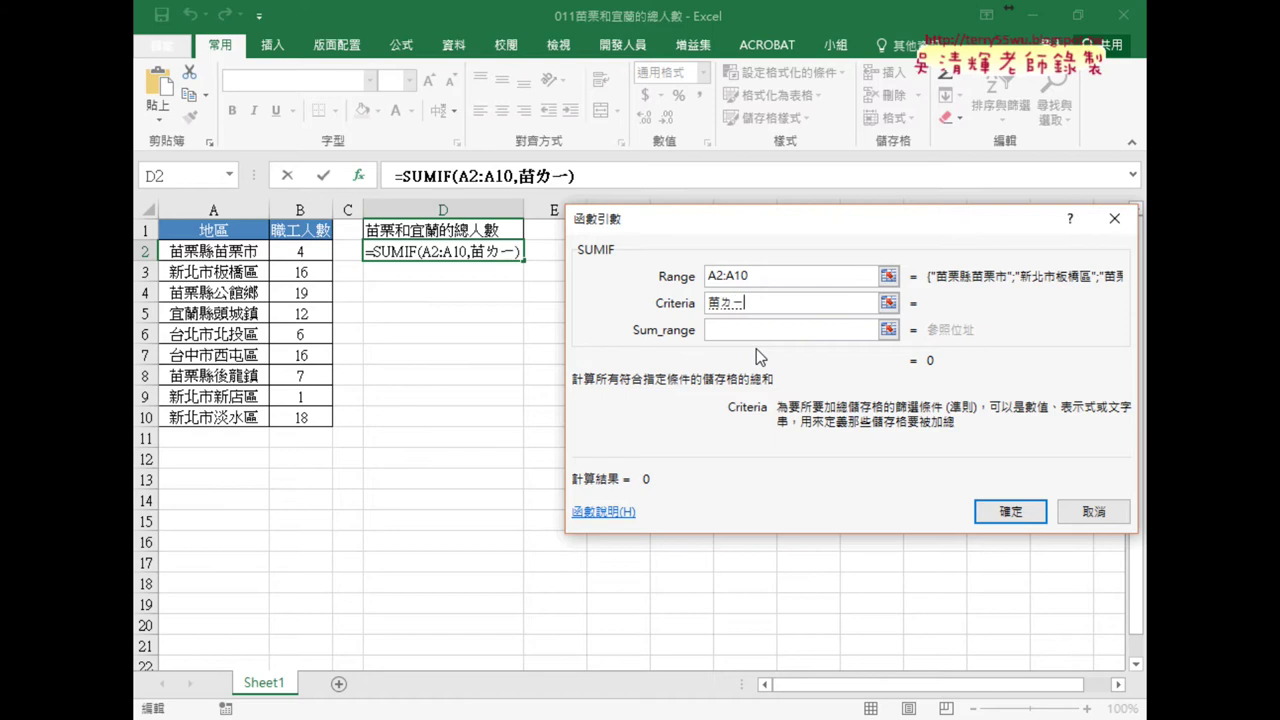
type("*")
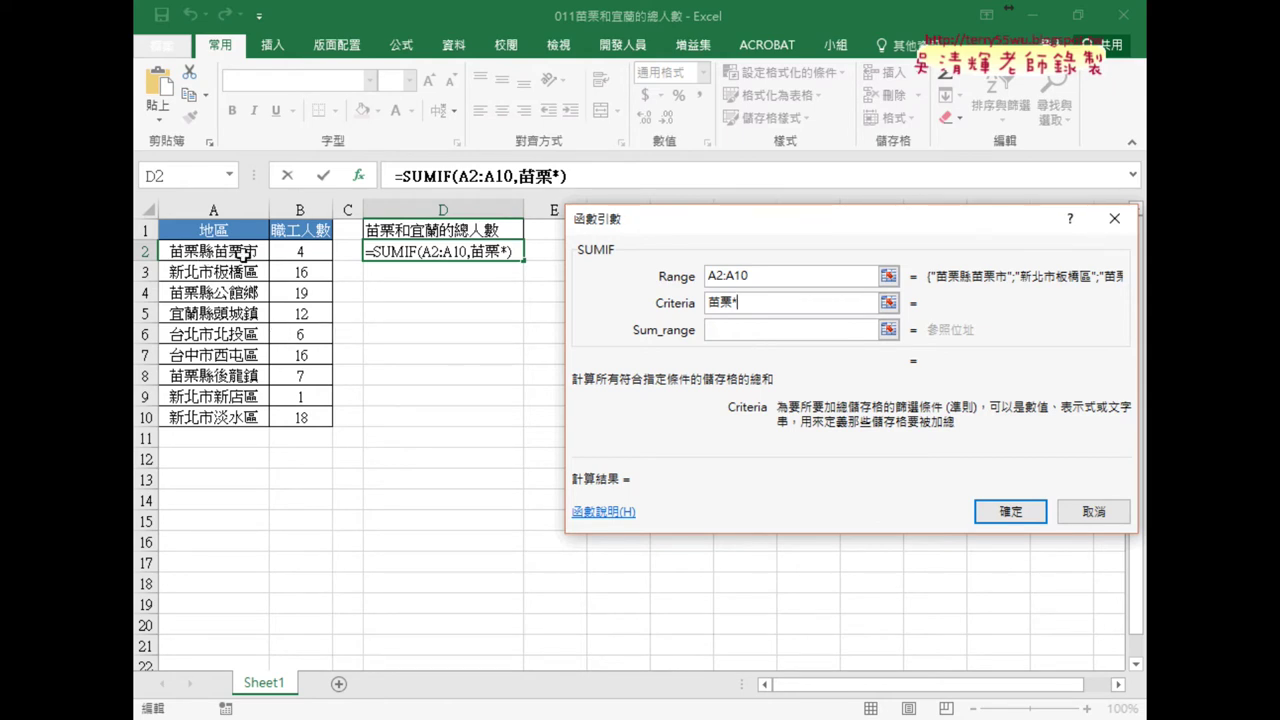
left_click(800, 330)
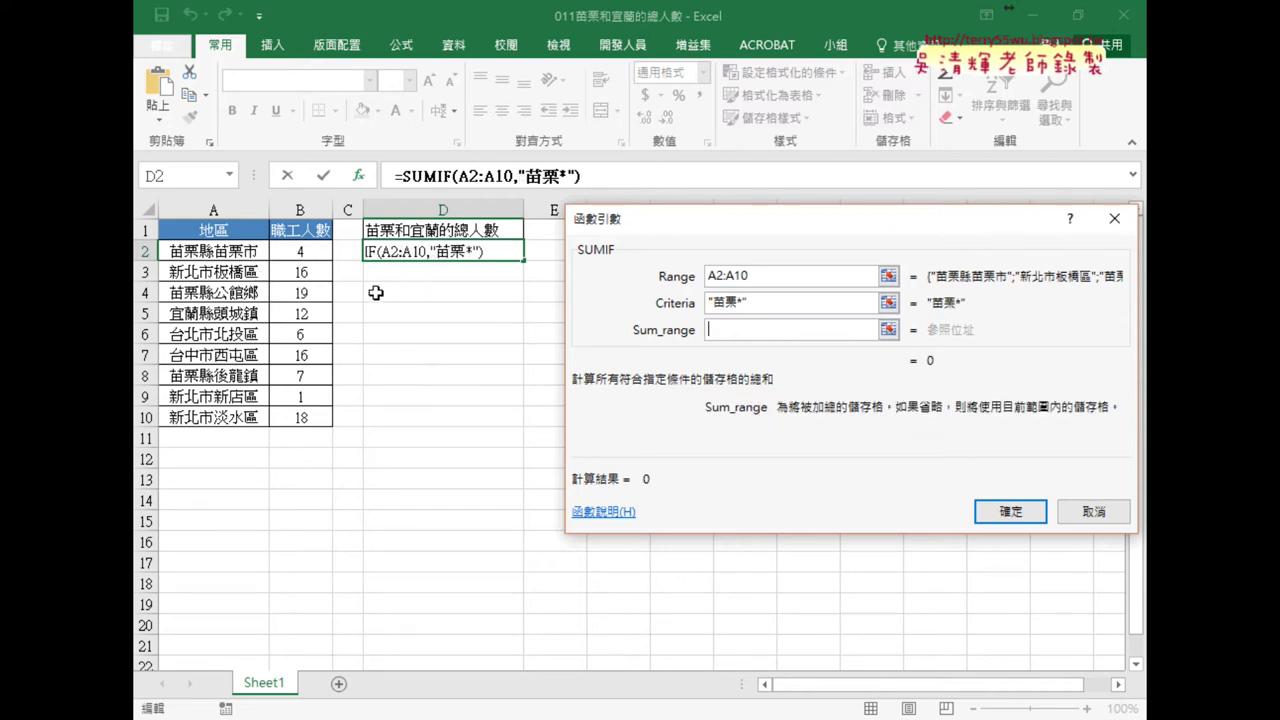
left_click_drag(305, 251, 305, 418)
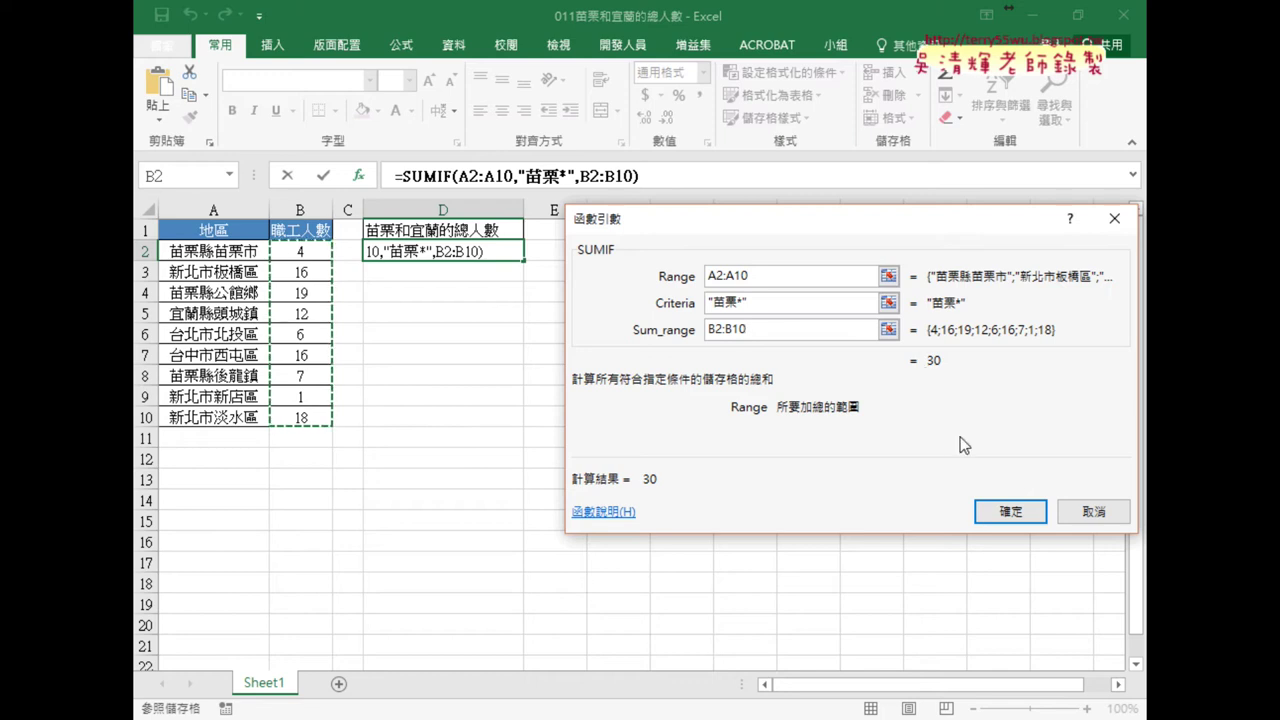
left_click(1010, 511)
Select the whole SUMIF formula text in the formula bar for copying.
left_click(446, 175)
left_click_drag(446, 175, 400, 175)
right_click(437, 179)
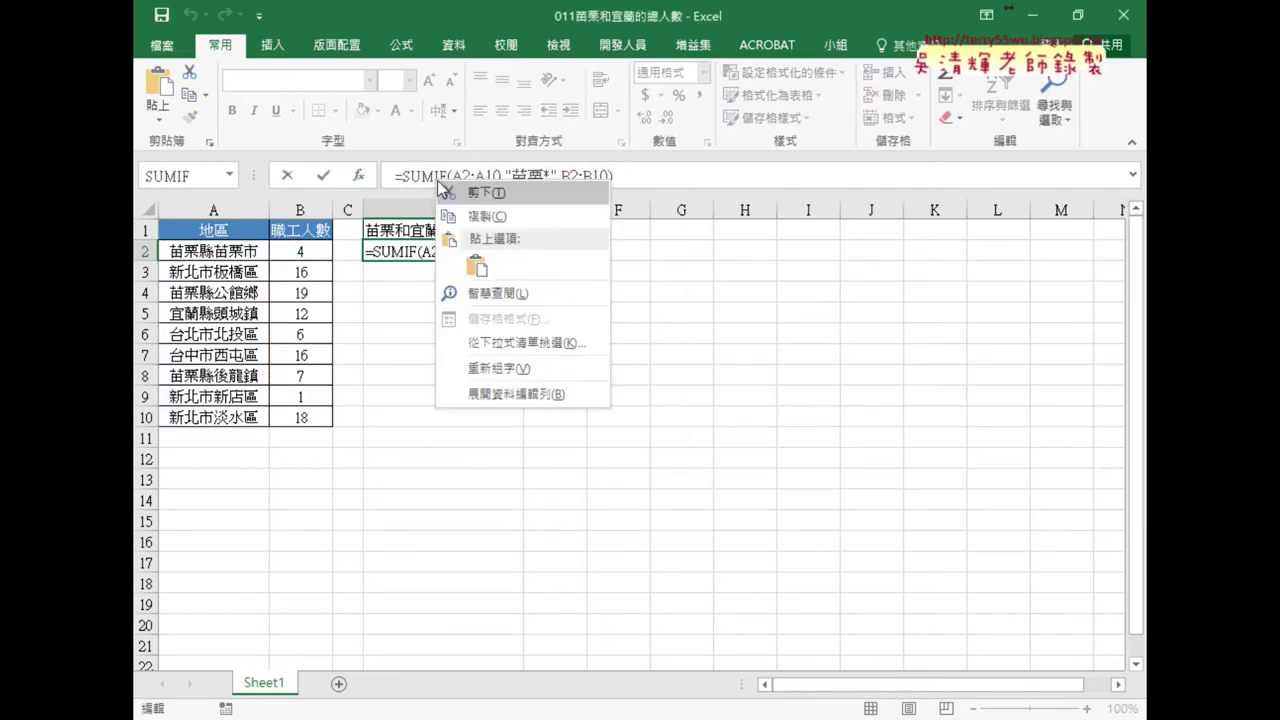
Append + and a copy of the SUMIF with criteria changed to "宜蘭*", totalling 42.
left_click(480, 217)
left_click(655, 175)
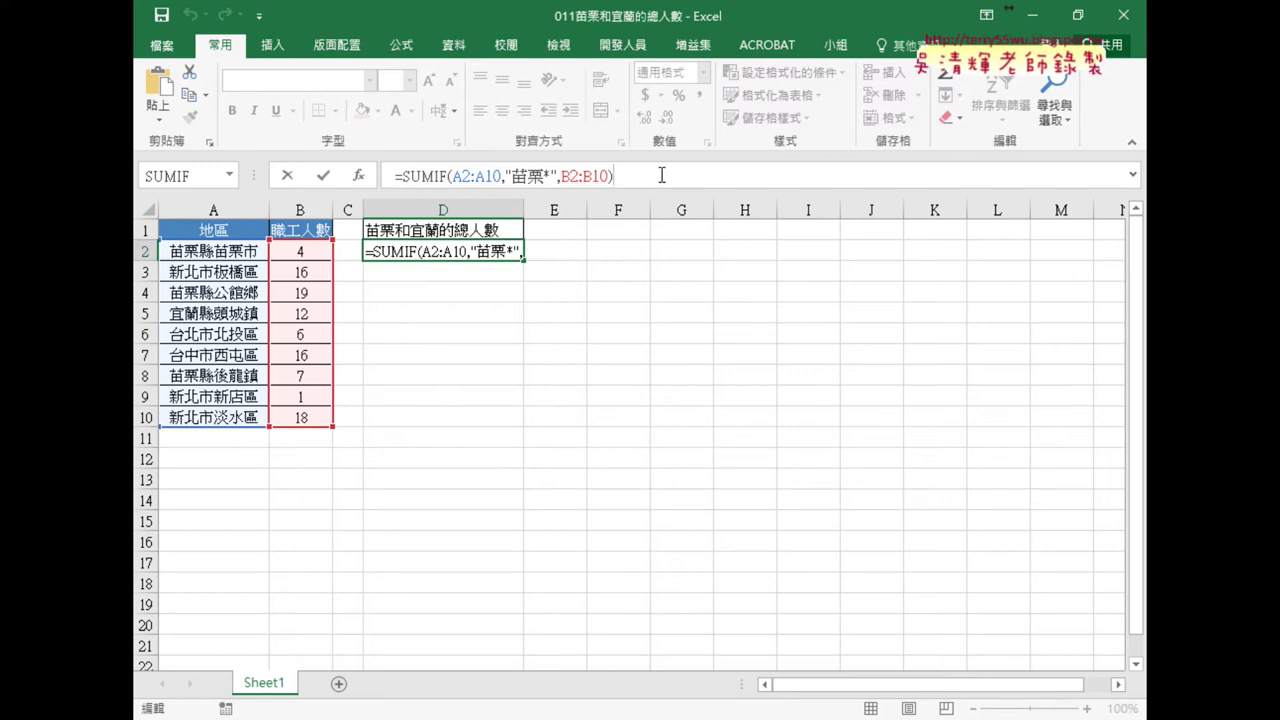
type("+")
key("ctrl+v")
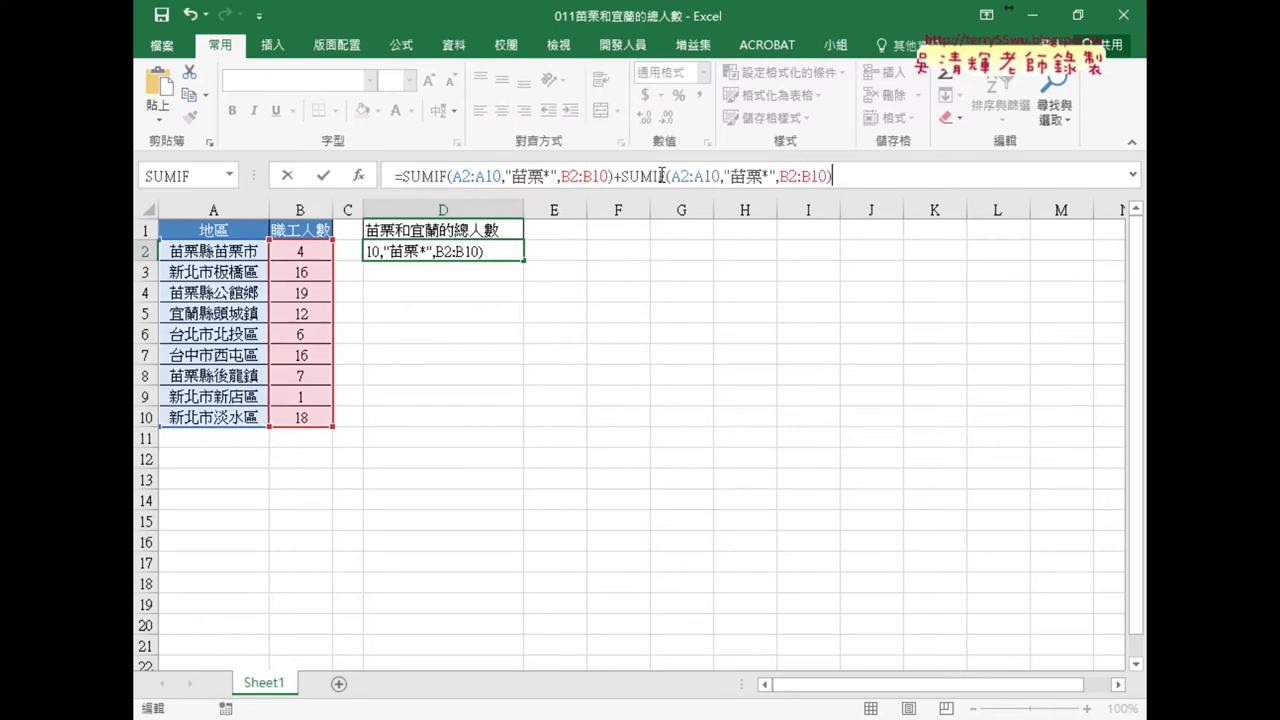
left_click_drag(730, 176, 762, 176)
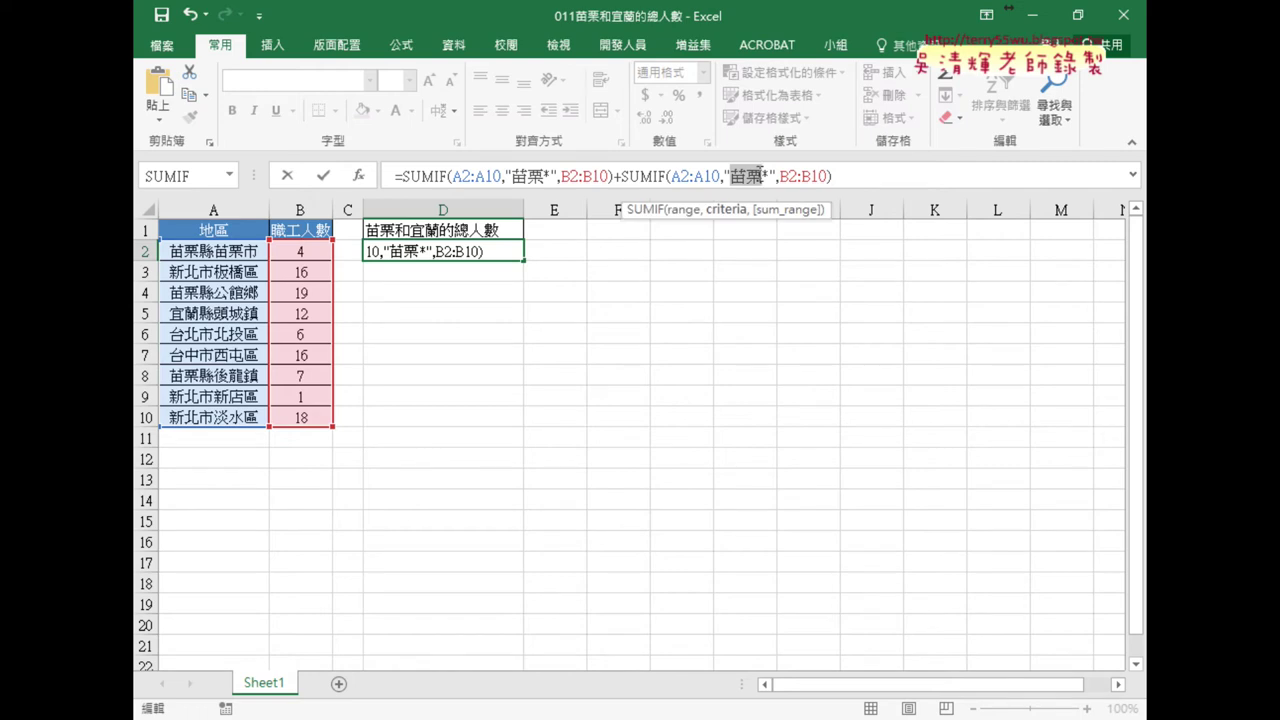
type("ㄧ")
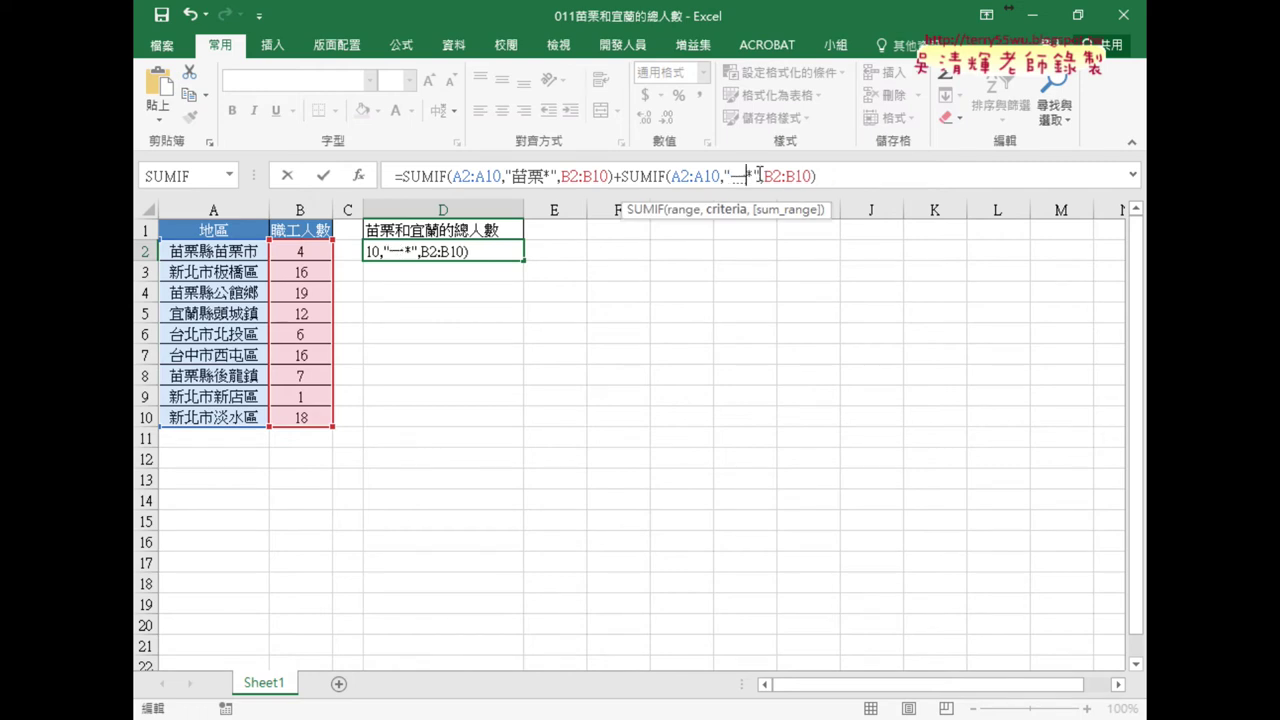
type("宜蘭")
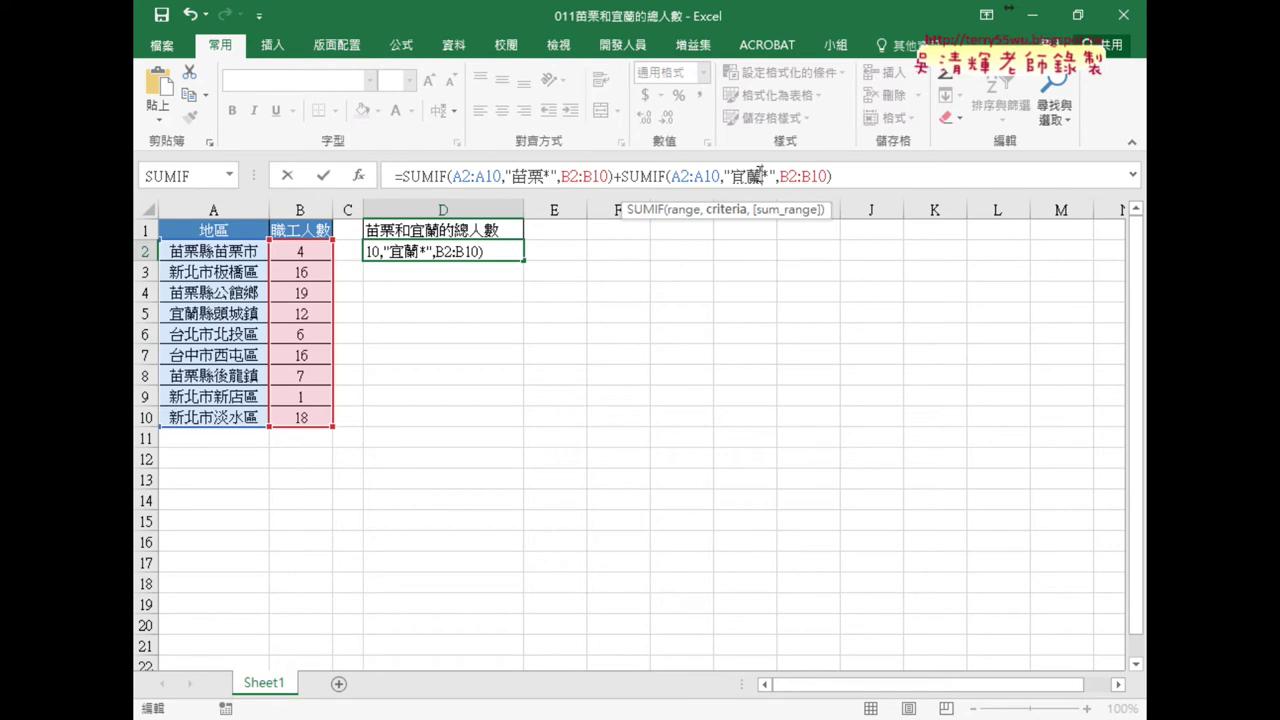
left_click(324, 178)
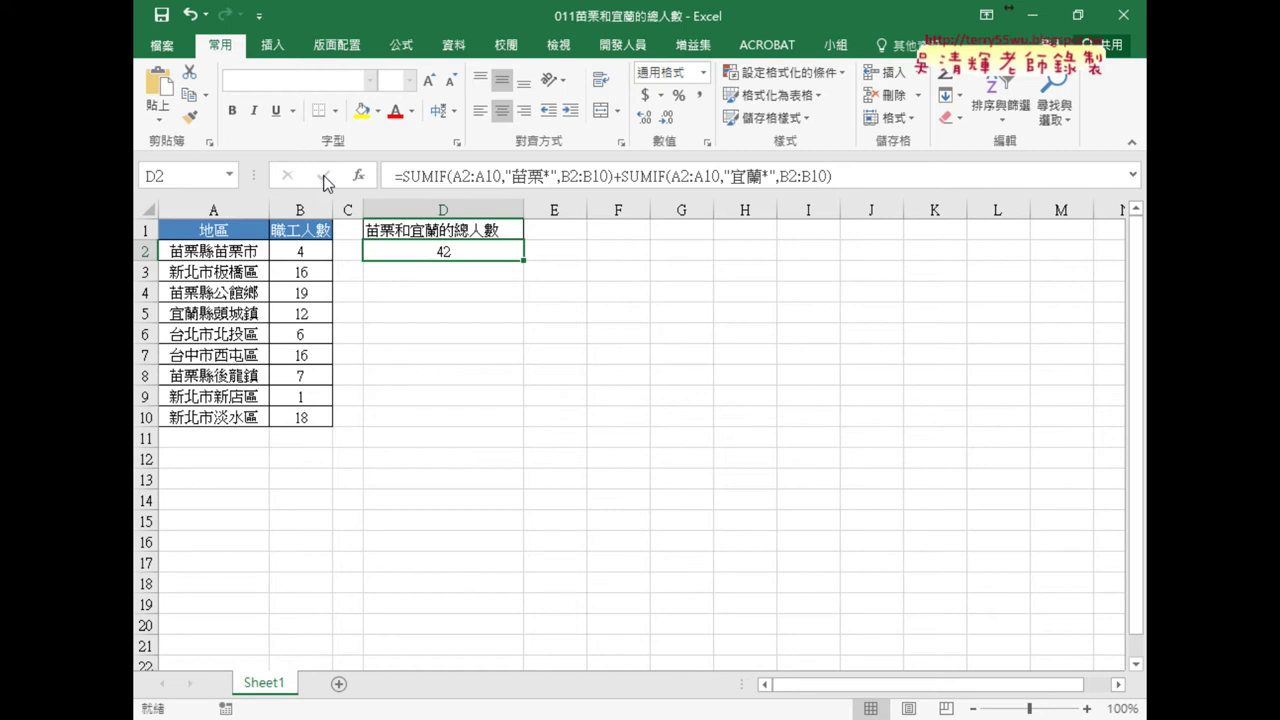
Duplicate Sheet1 as a sheet named VBA, clear its D2, and show the 開發人員 tab.
left_click_drag(276, 690, 342, 683)
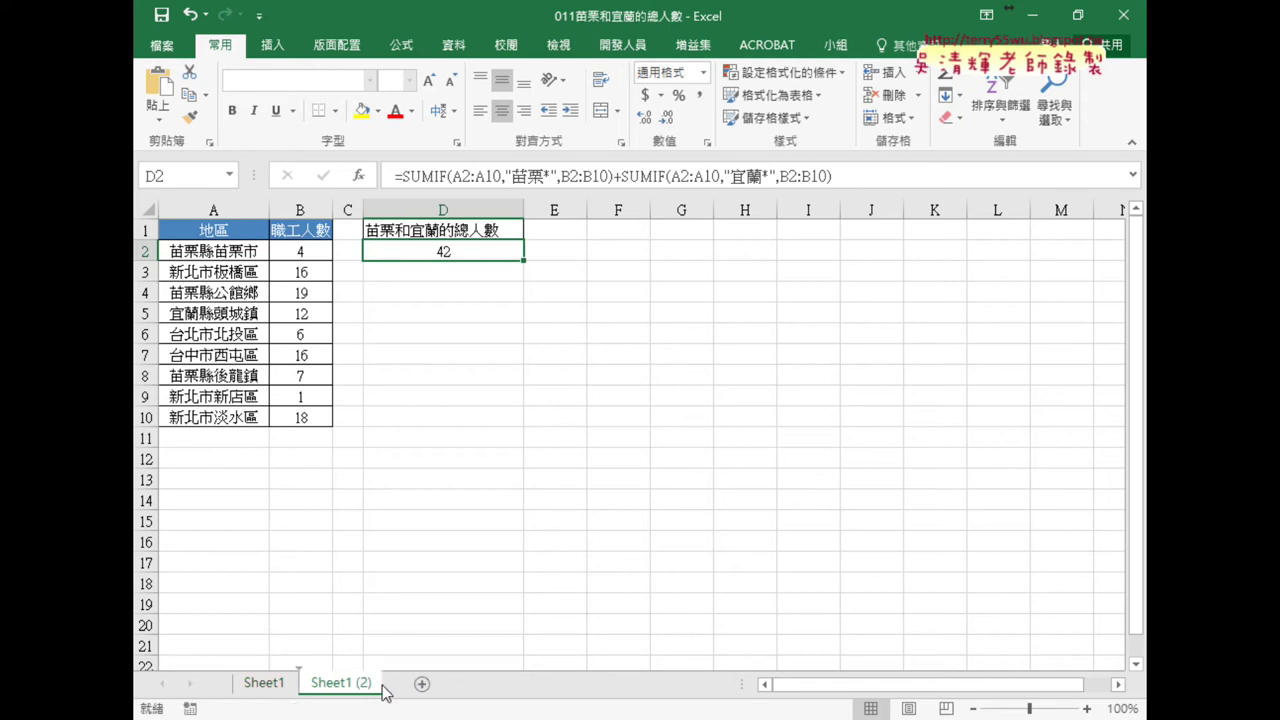
double_click(358, 683)
type("VBA")
key("Return")
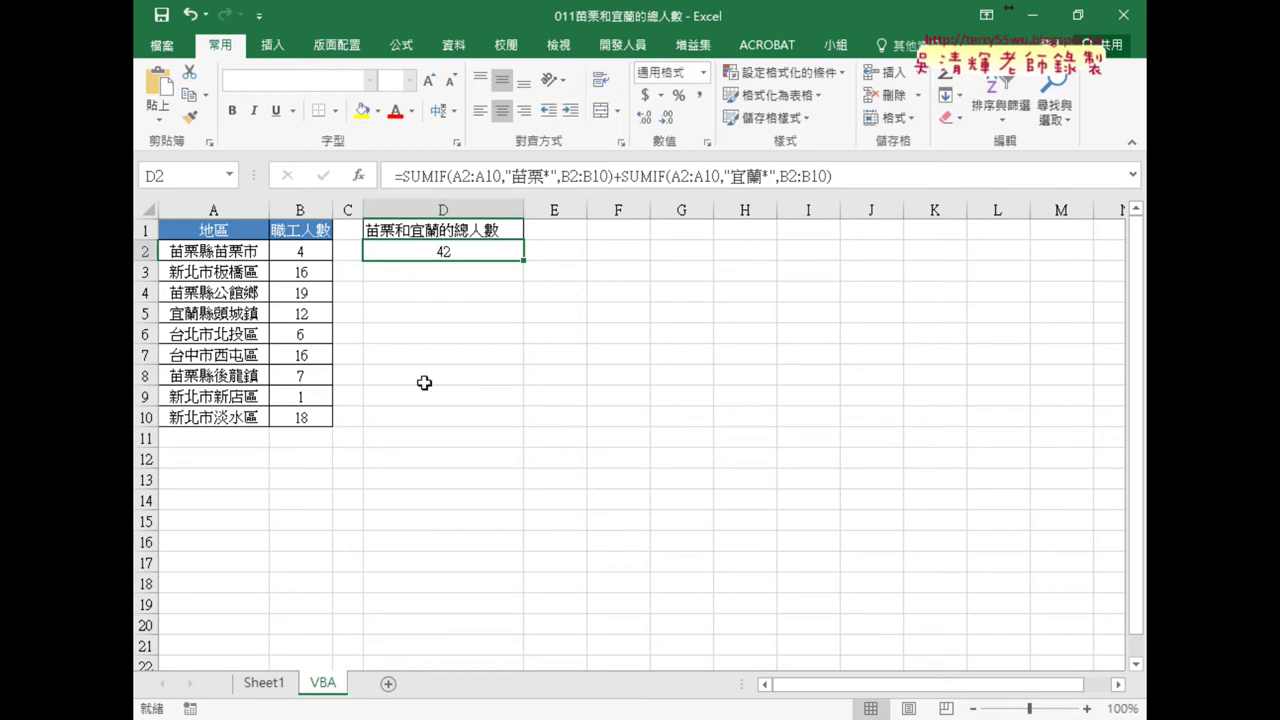
key("Delete")
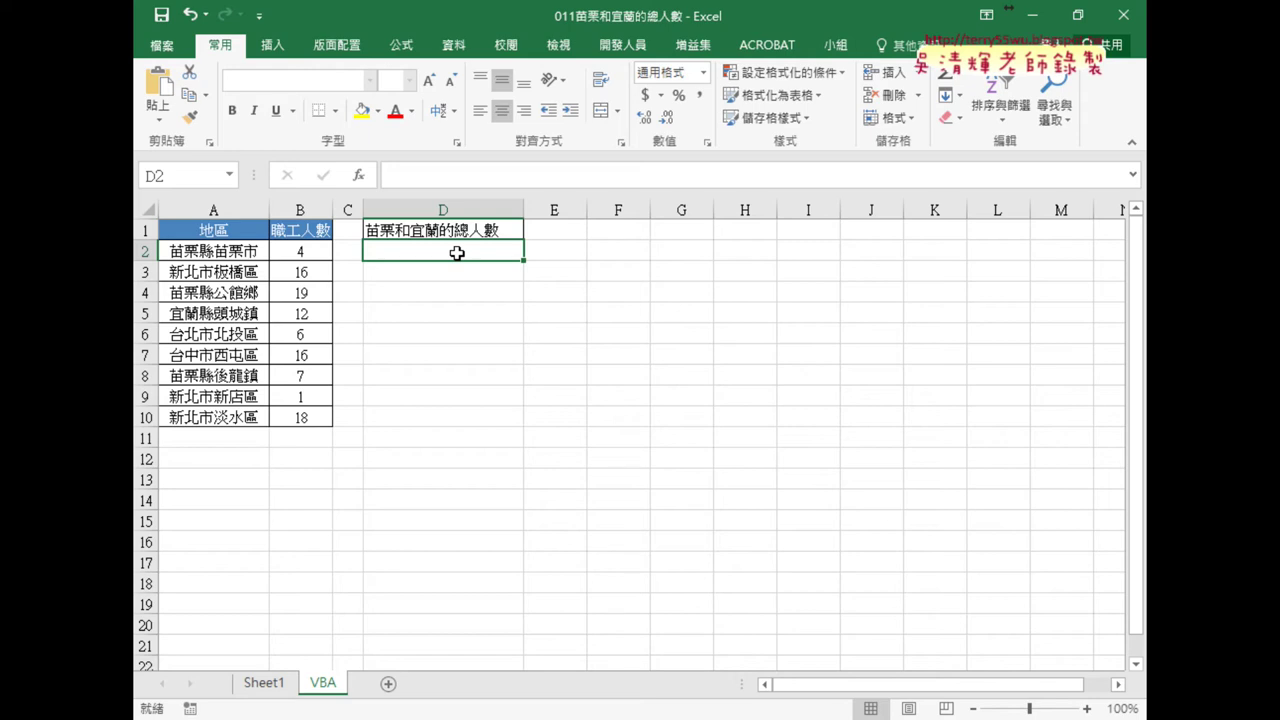
left_click(622, 45)
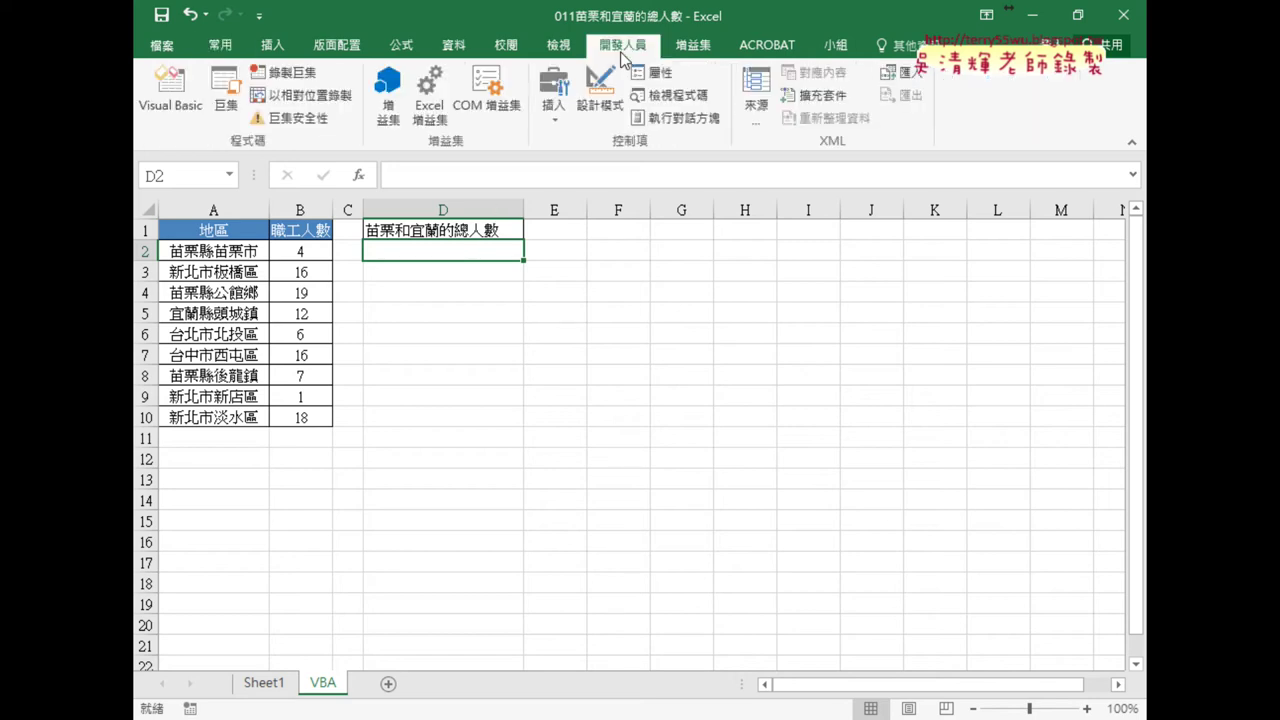
Open the Visual Basic editor, widen the Project pane, and bring up the 011 project's menu.
left_click(170, 95)
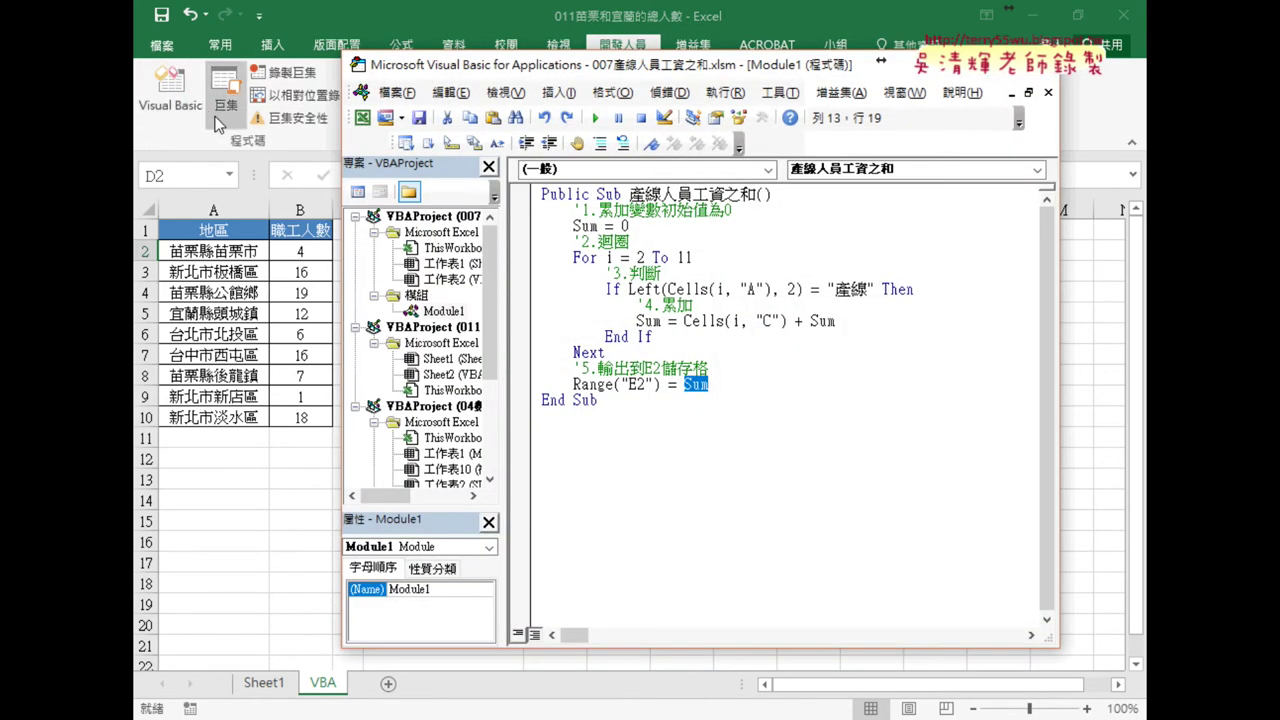
left_click_drag(505, 278, 622, 280)
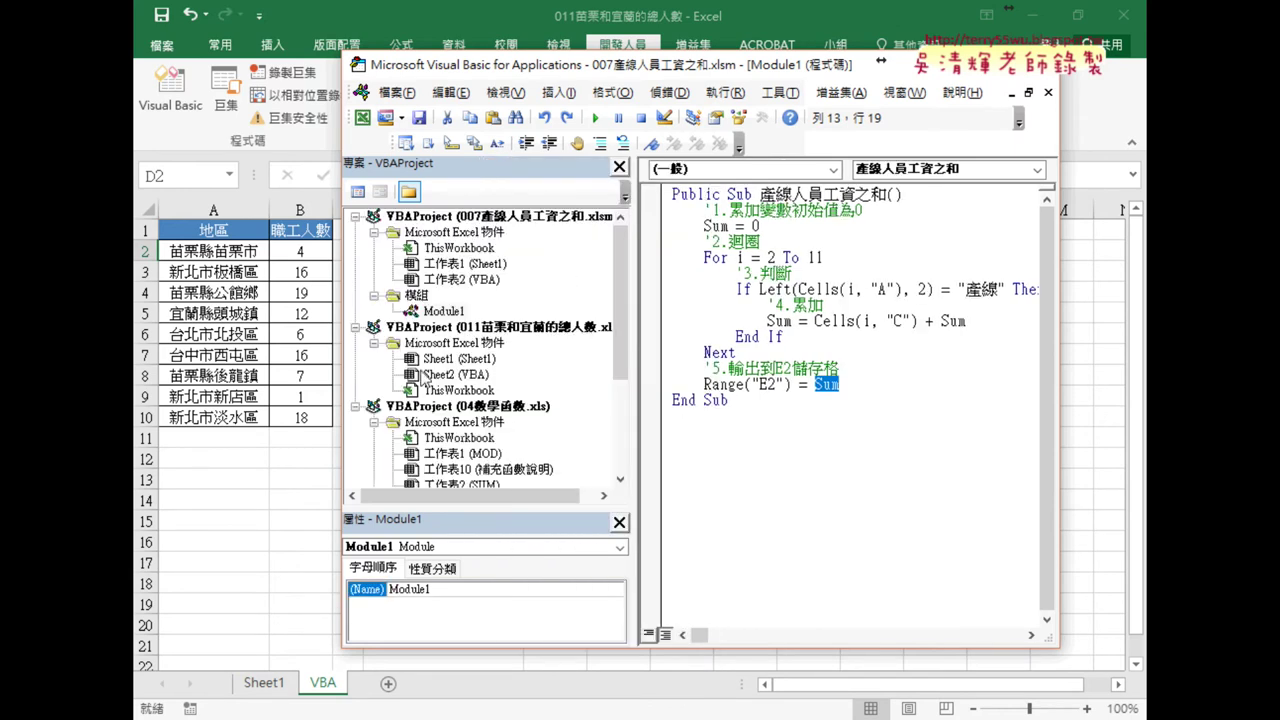
right_click(492, 331)
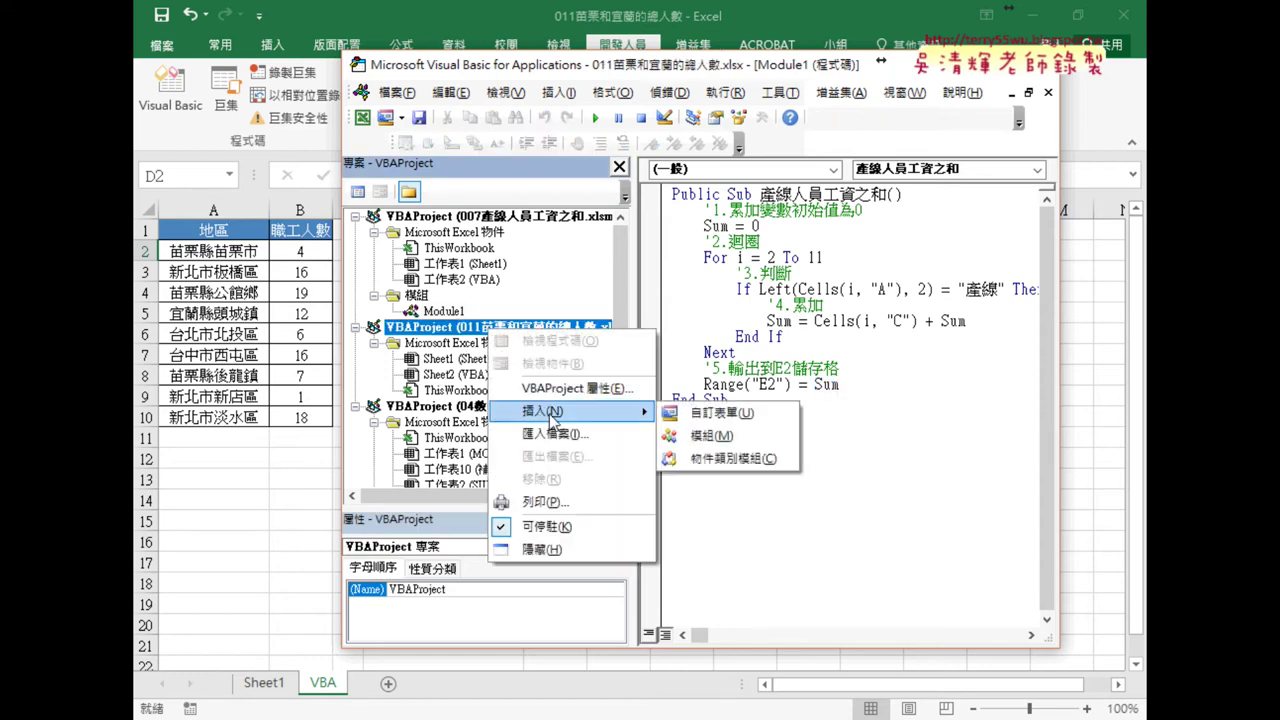
left_click(460, 340)
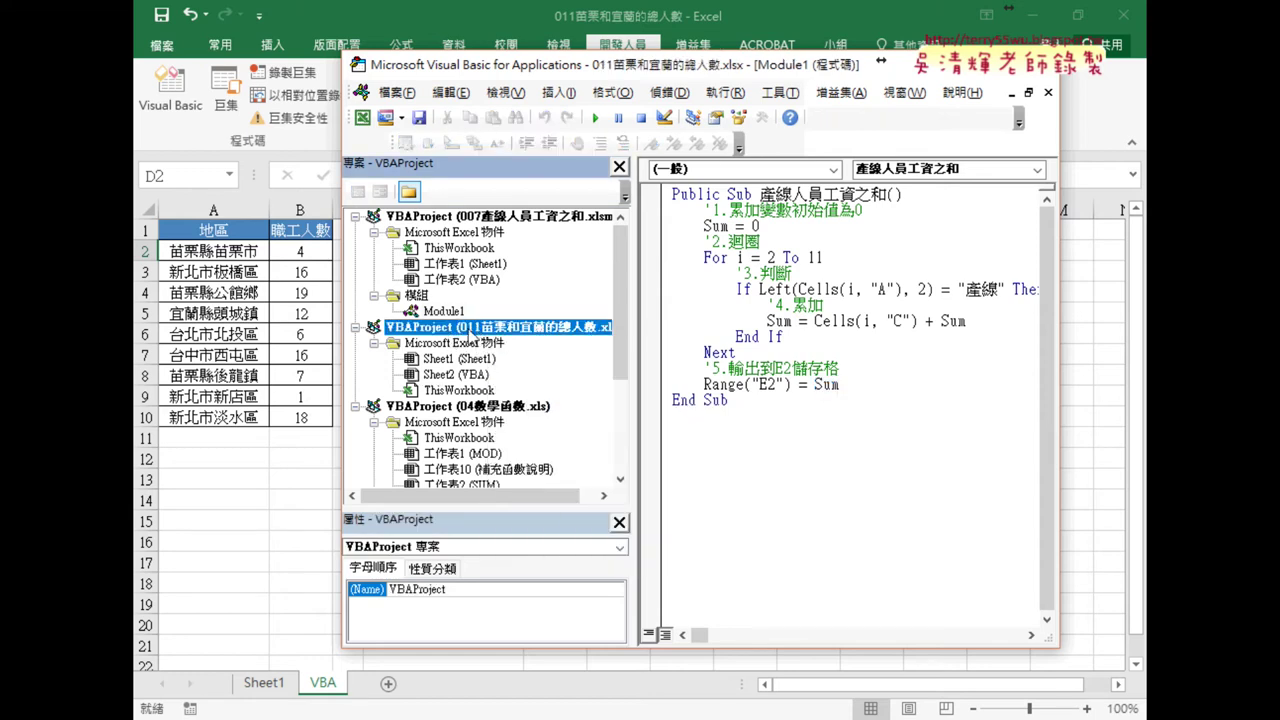
right_click(485, 336)
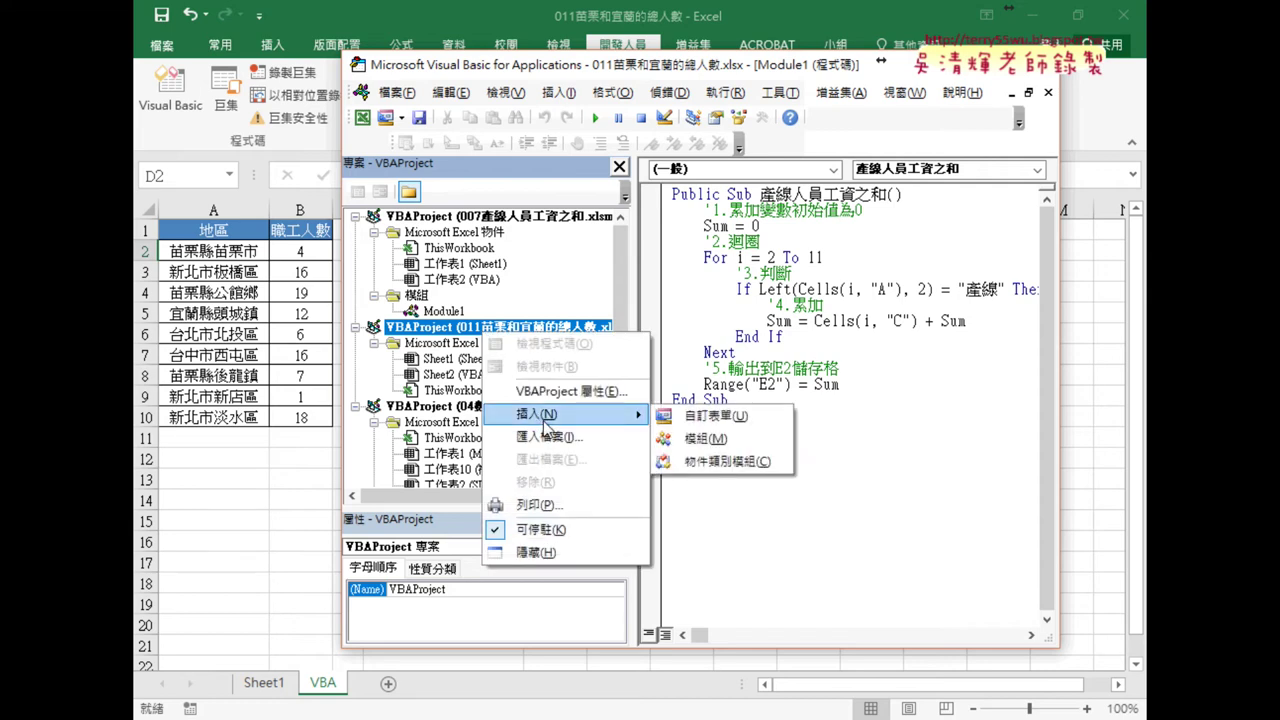
Insert Module1 into the 011 project and paste in the 產線人員工資之和 macro copied from 007's Module1.
left_click(699, 446)
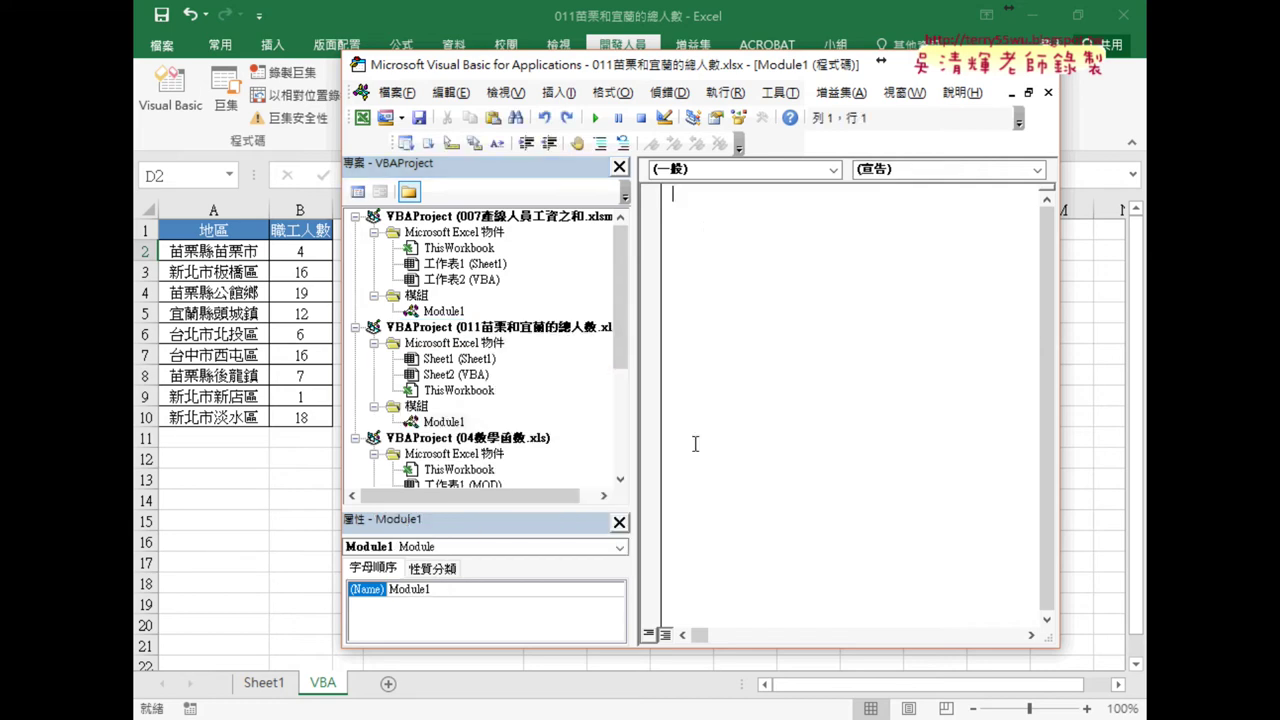
double_click(443, 311)
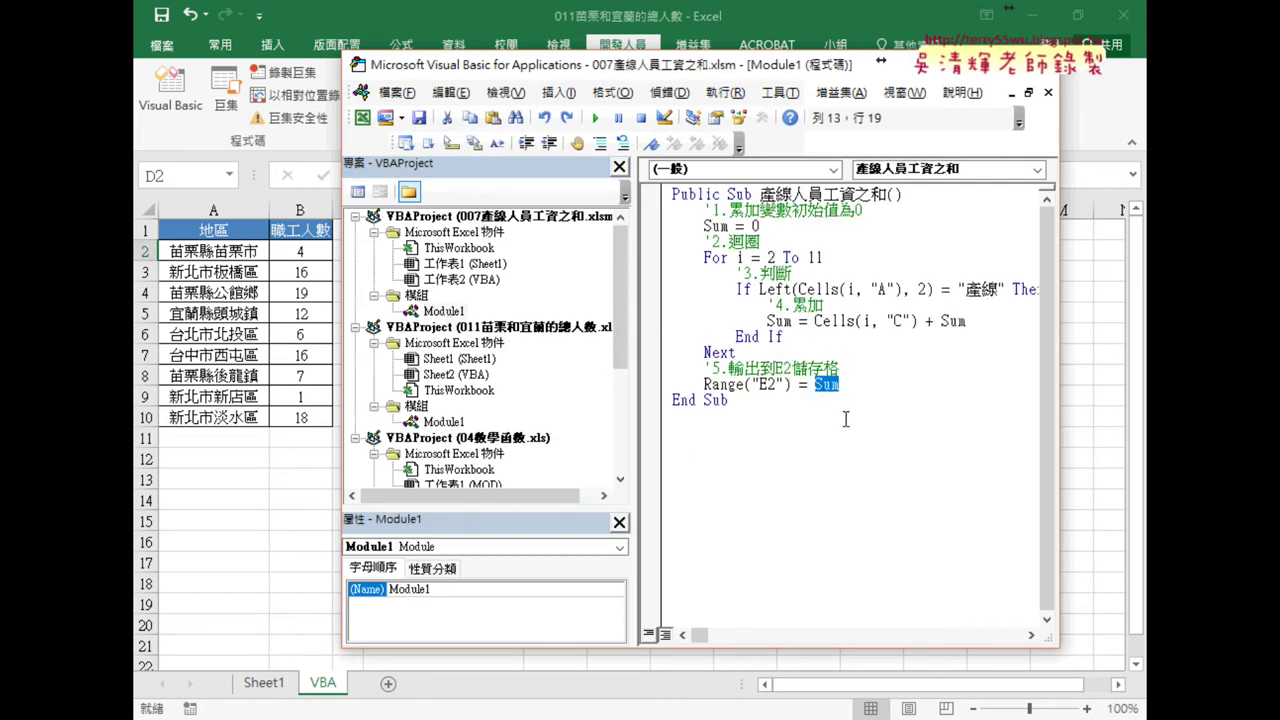
left_click_drag(855, 420, 620, 195)
right_click(706, 260)
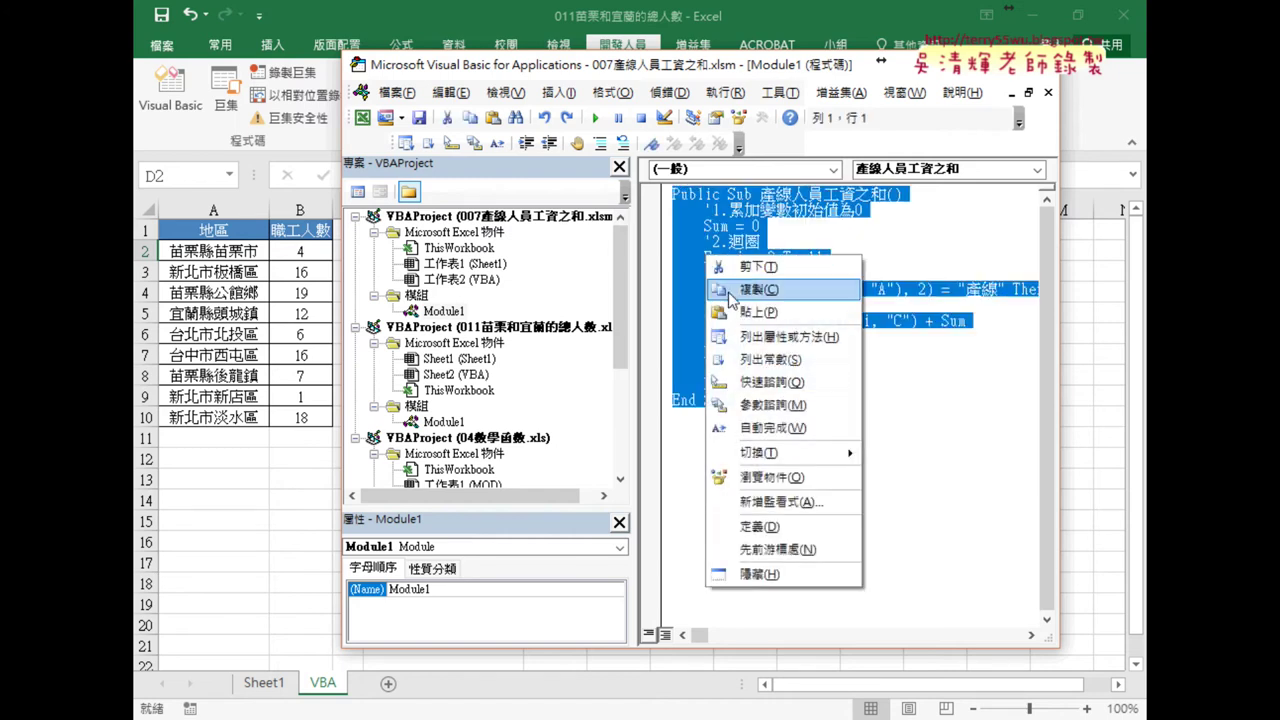
left_click(730, 288)
double_click(443, 422)
right_click(750, 310)
left_click(780, 356)
Select the old macro name in the code, then select the D1 heading cell on the sheet.
left_click_drag(760, 195, 871, 195)
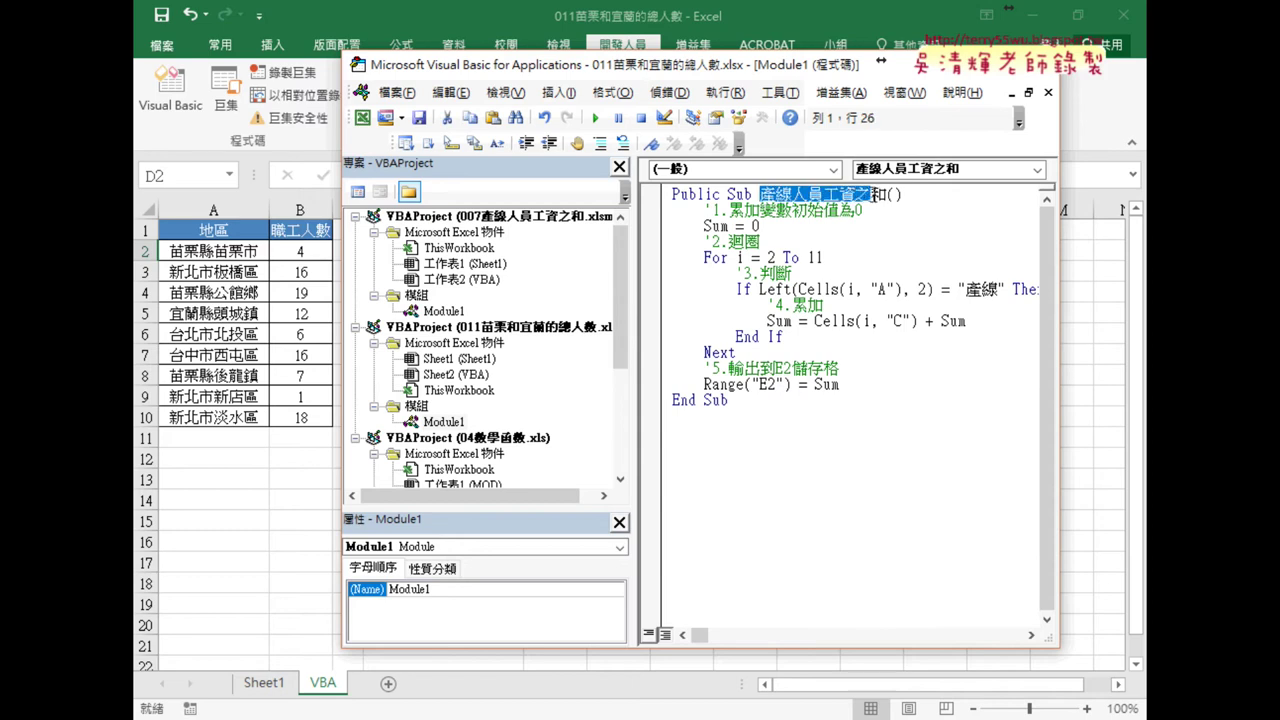
left_click_drag(796, 72, 795, 295)
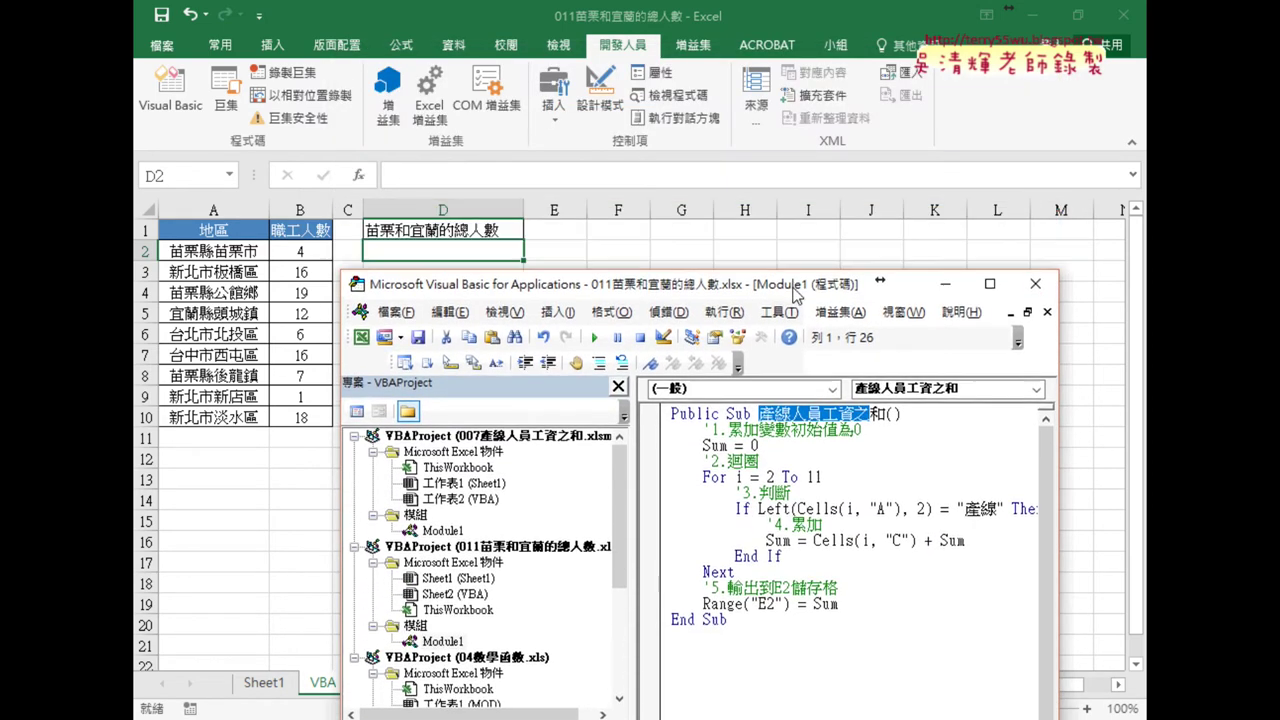
left_click(410, 230)
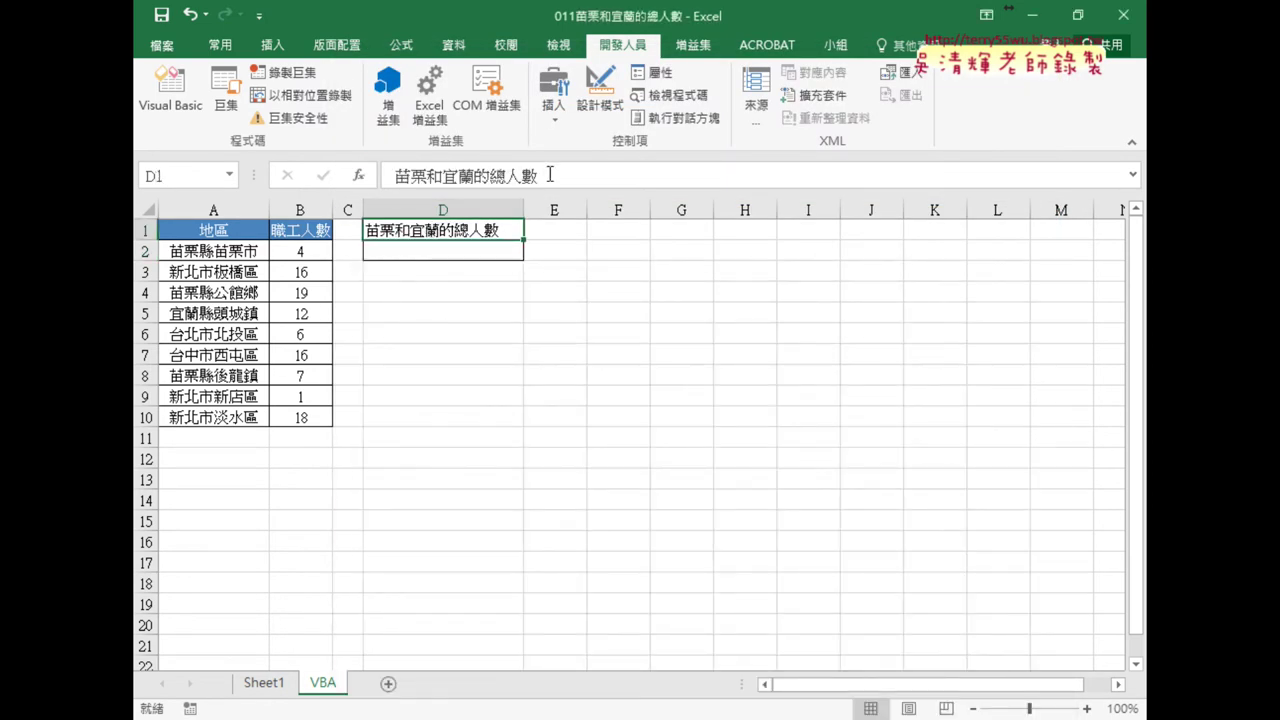
Rename the macro to 苗栗和宜蘭的總人數 by pasting D1's heading text over the old name.
left_click_drag(550, 175, 361, 178)
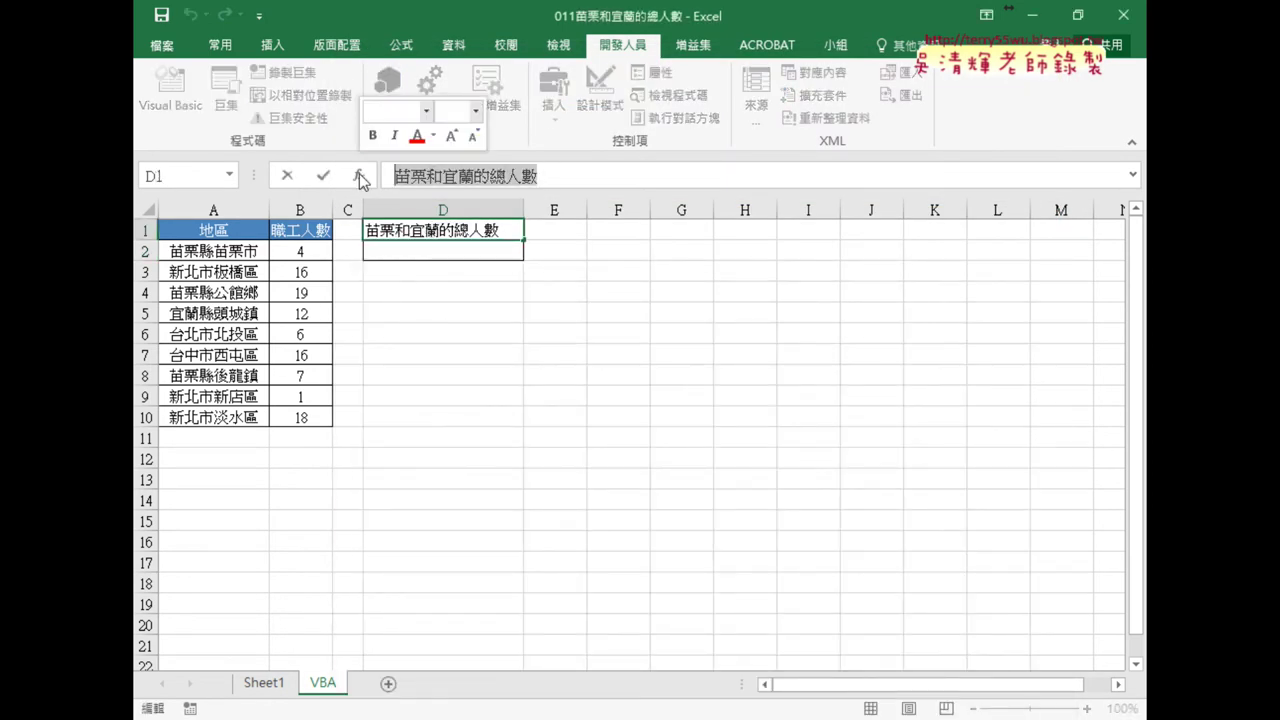
left_click(287, 175)
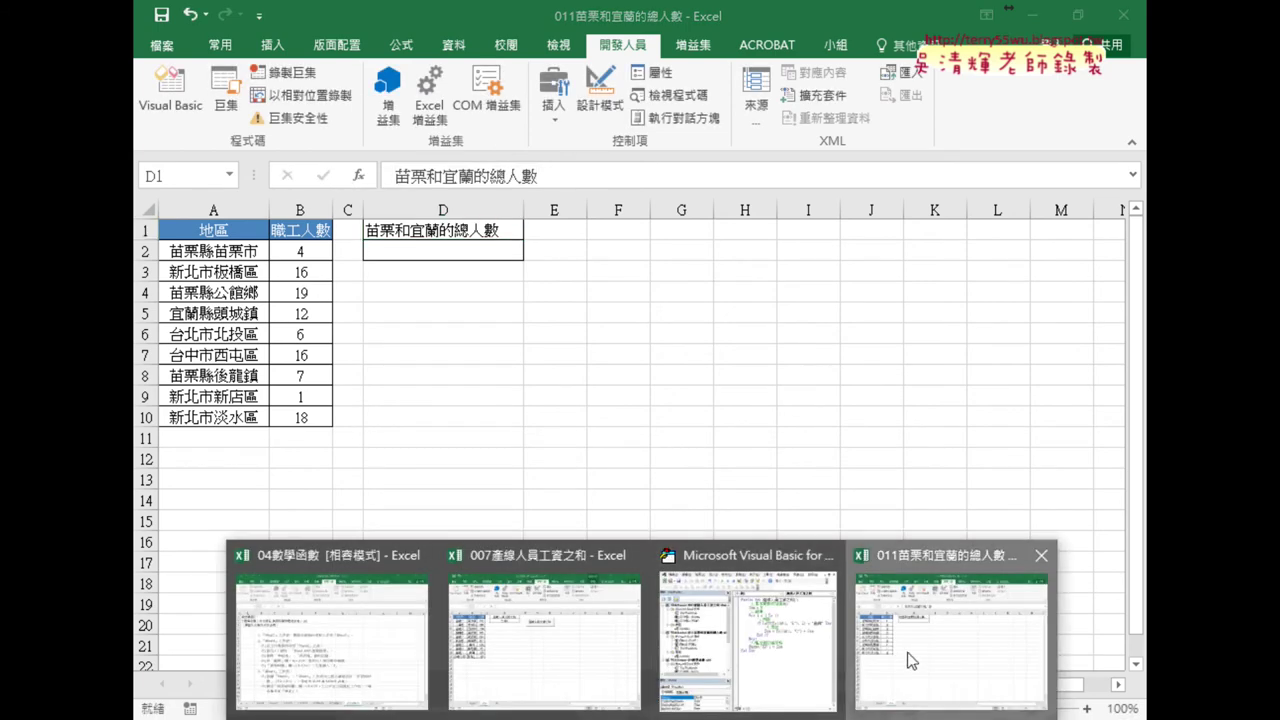
mouse_move(640, 716)
left_click(700, 665)
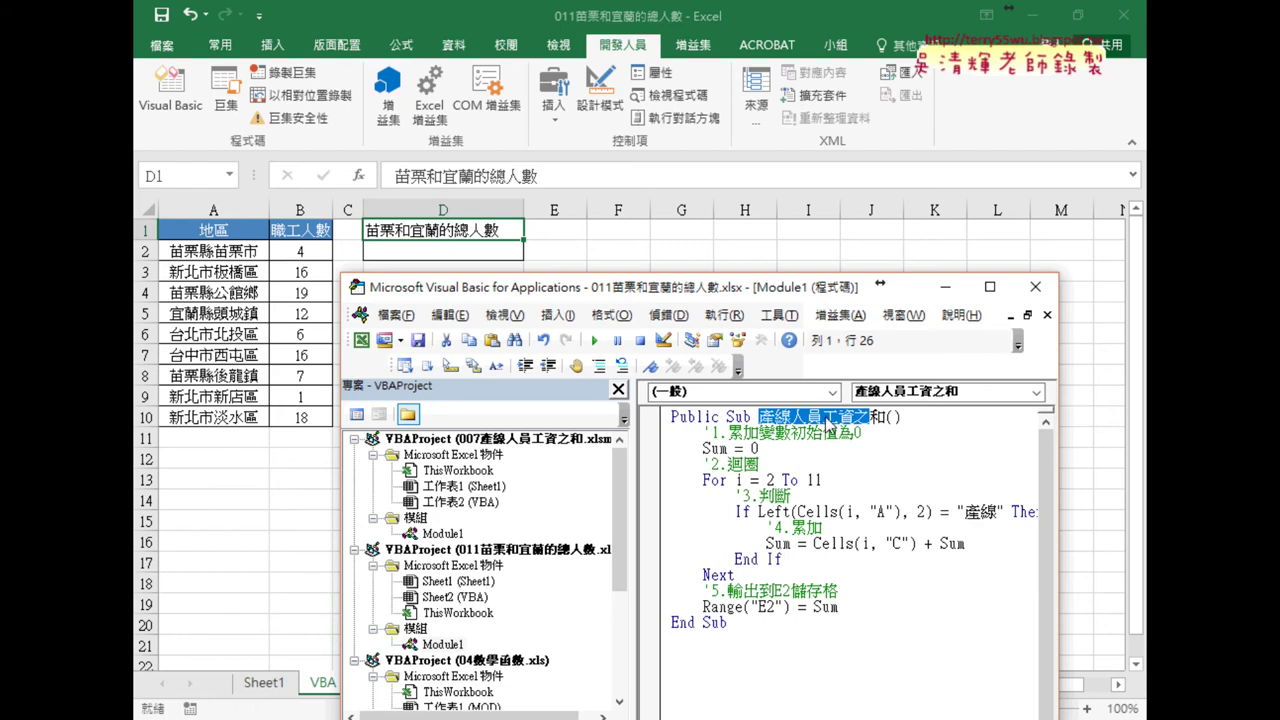
key("ctrl+v")
left_click_drag(922, 418, 903, 420)
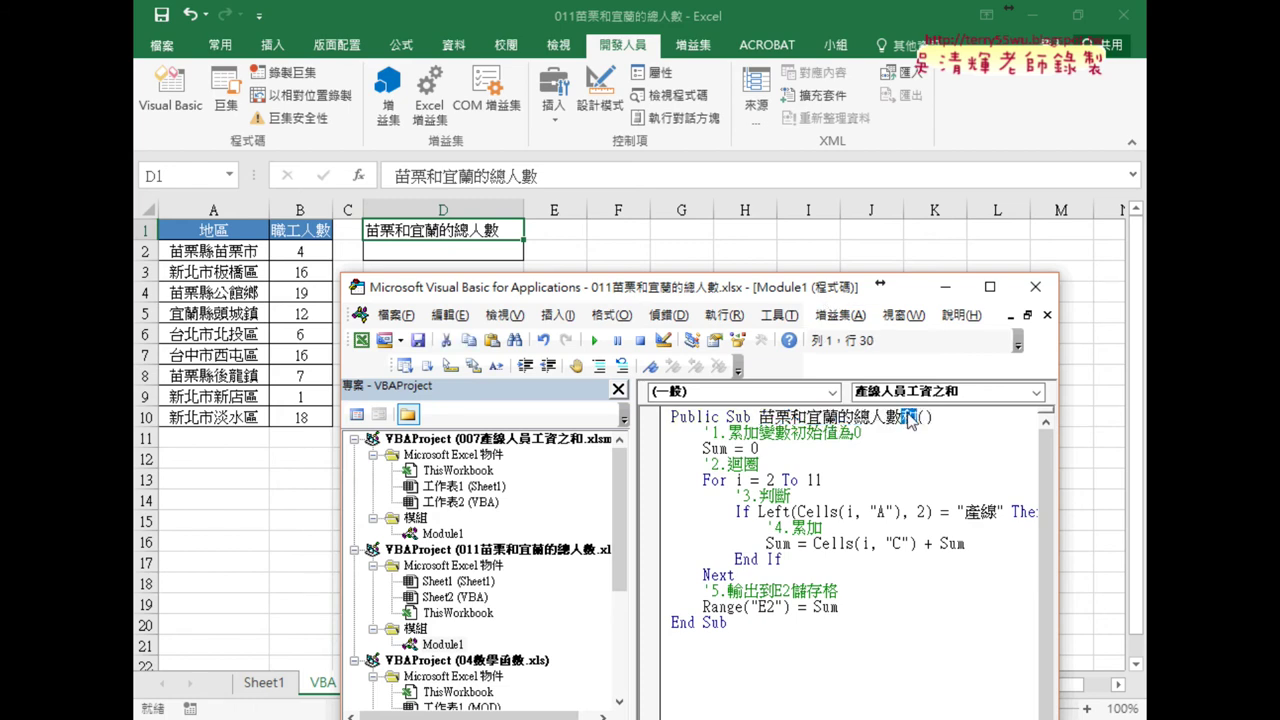
key("Delete")
mouse_move(706, 296)
left_mouse_down()
mouse_move(744, 139)
mouse_move(800, 95)
left_mouse_up()
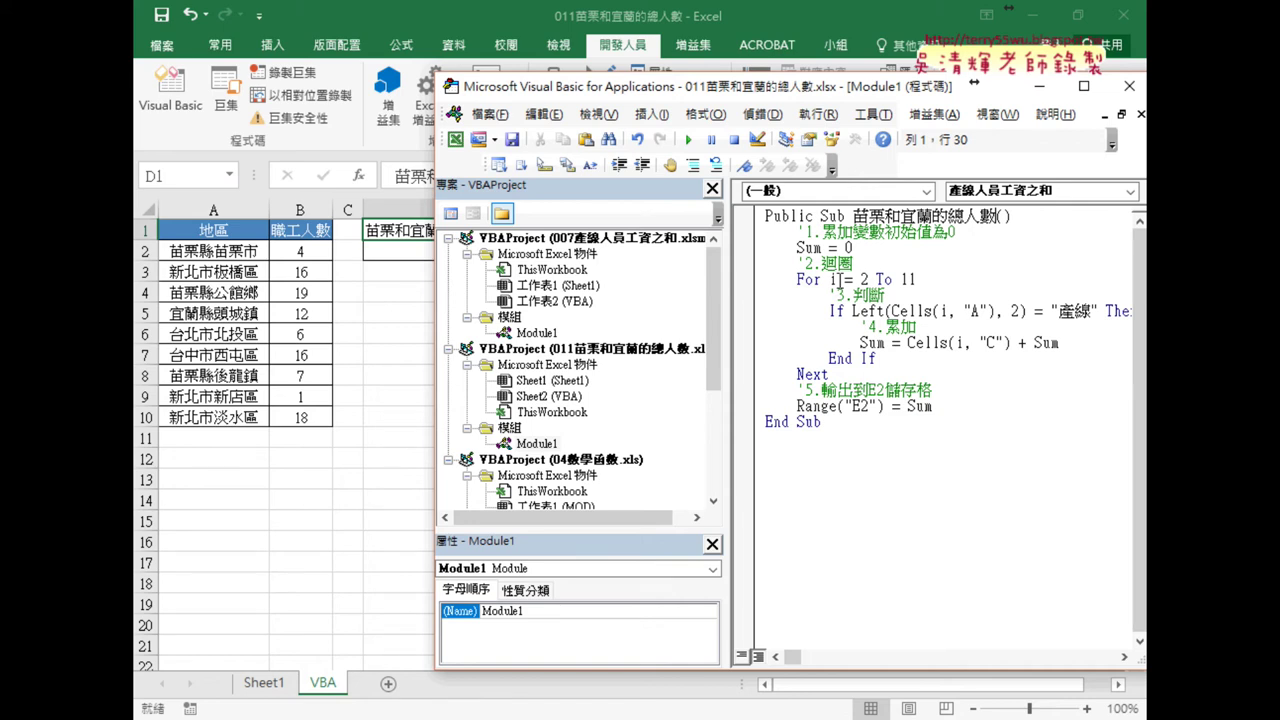
left_click_drag(907, 279, 916, 278)
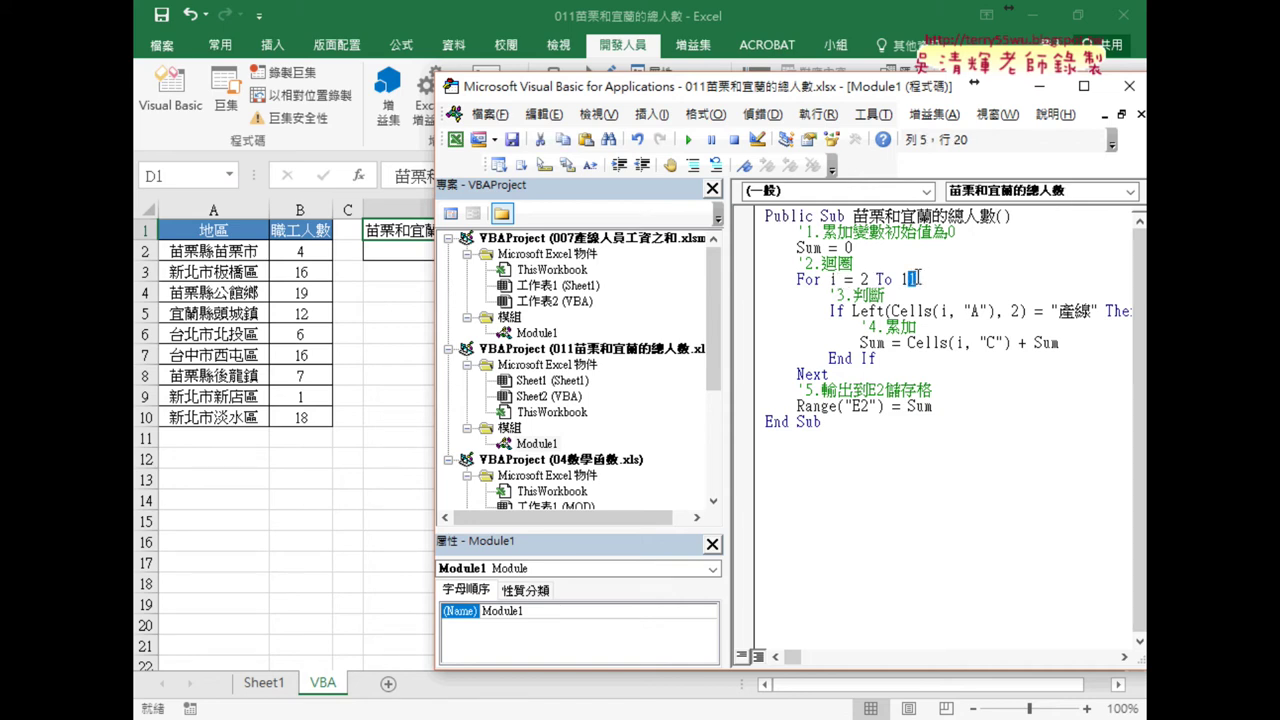
Change the loop to end at 10 and the If comparison text from 產線 to 苗栗.
type("0")
left_click_drag(893, 93, 747, 72)
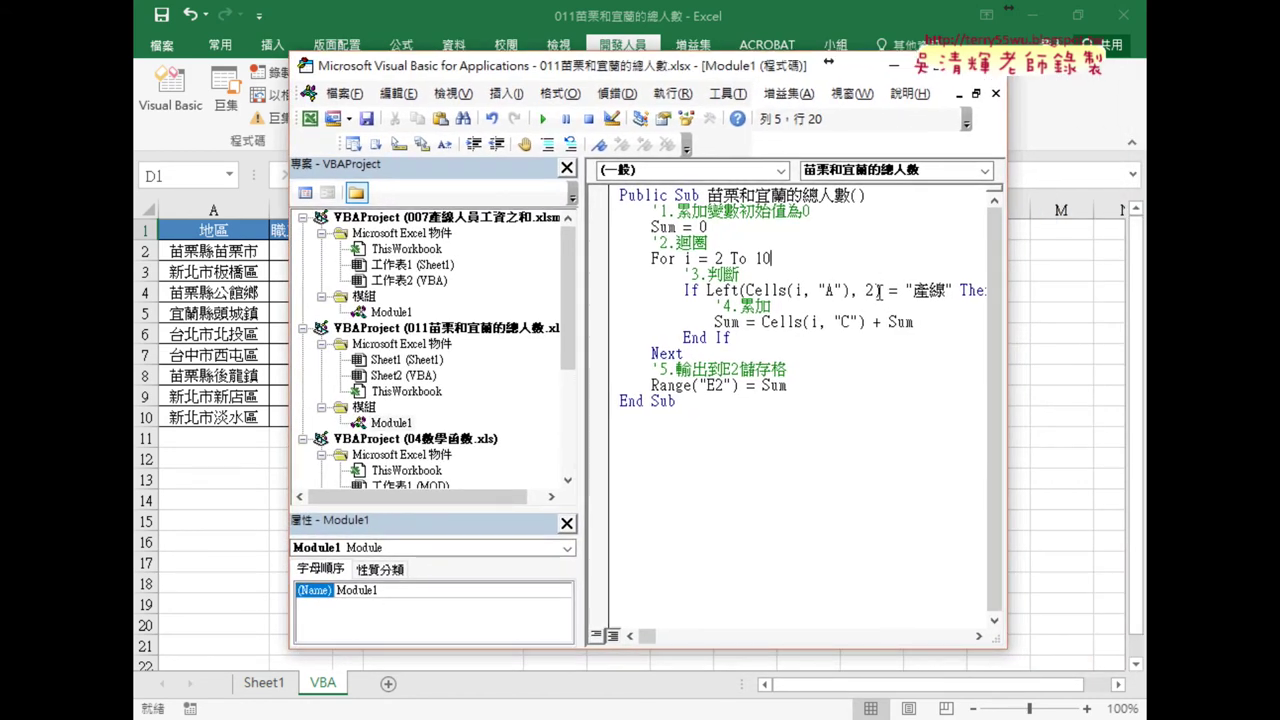
left_click_drag(912, 290, 946, 290)
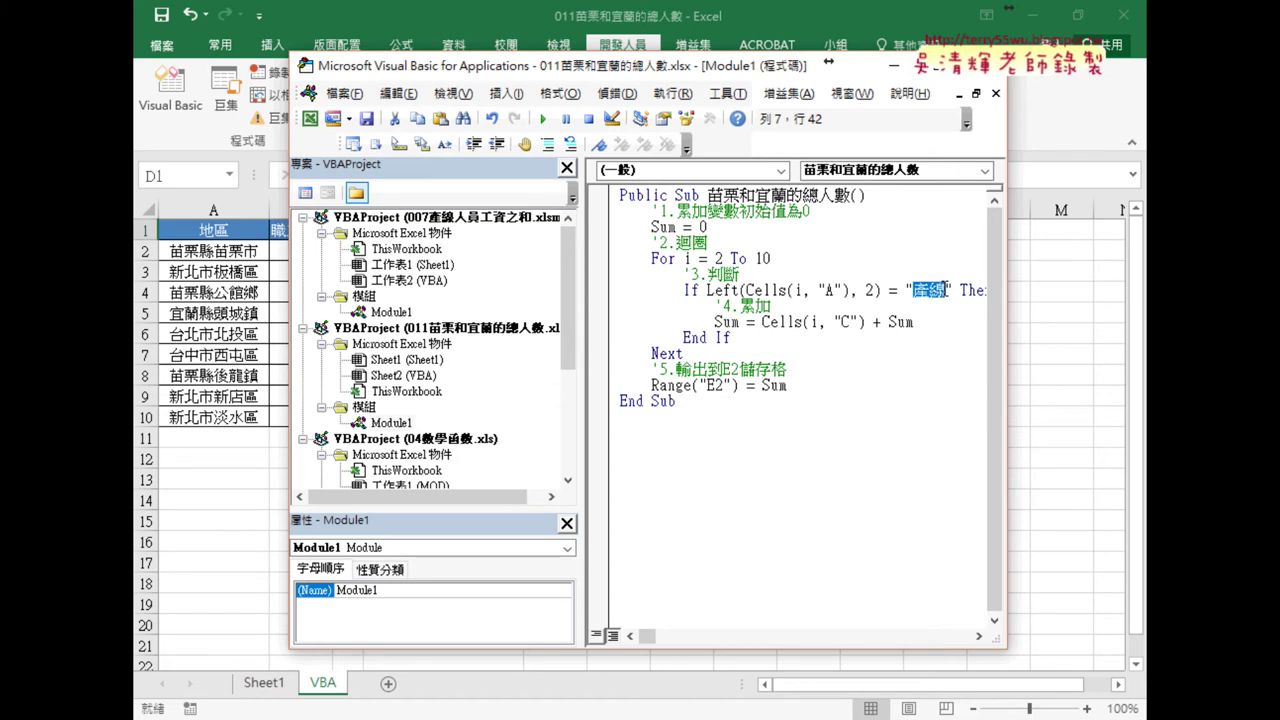
type("苗")
type("栗")
key("Return")
left_click(950, 290)
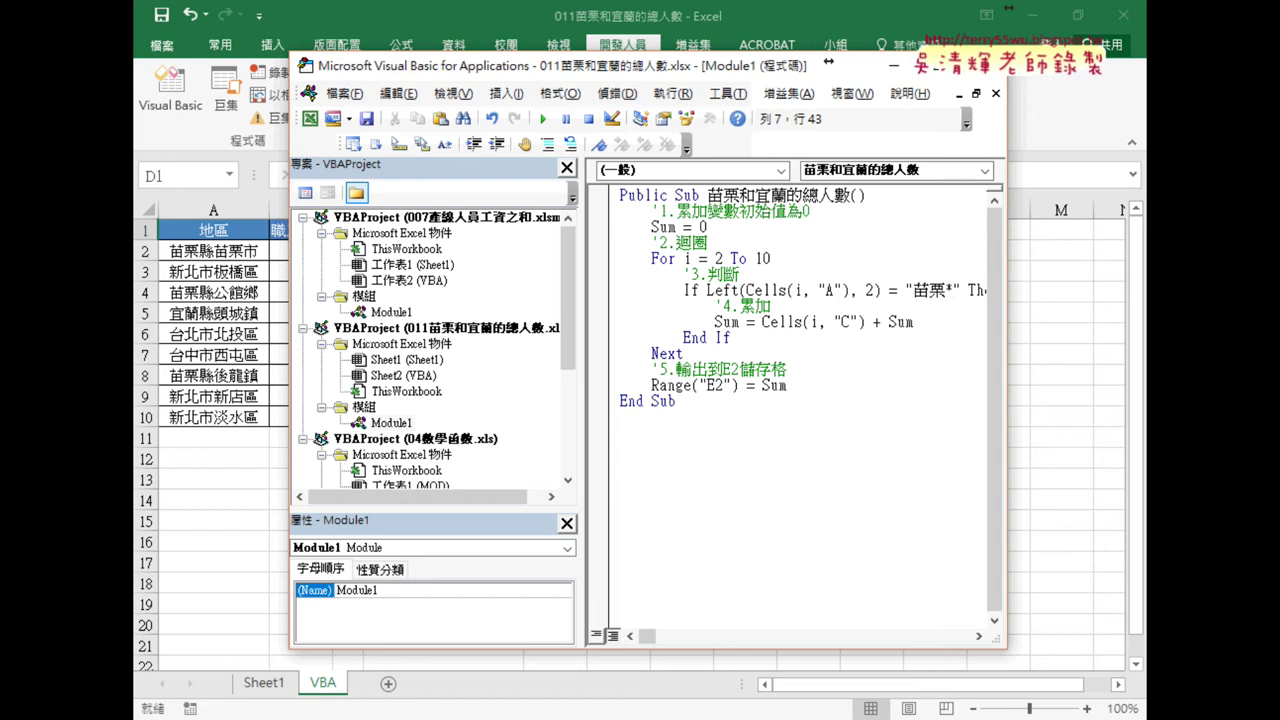
key("Left")
left_click_drag(1005, 300, 1134, 307)
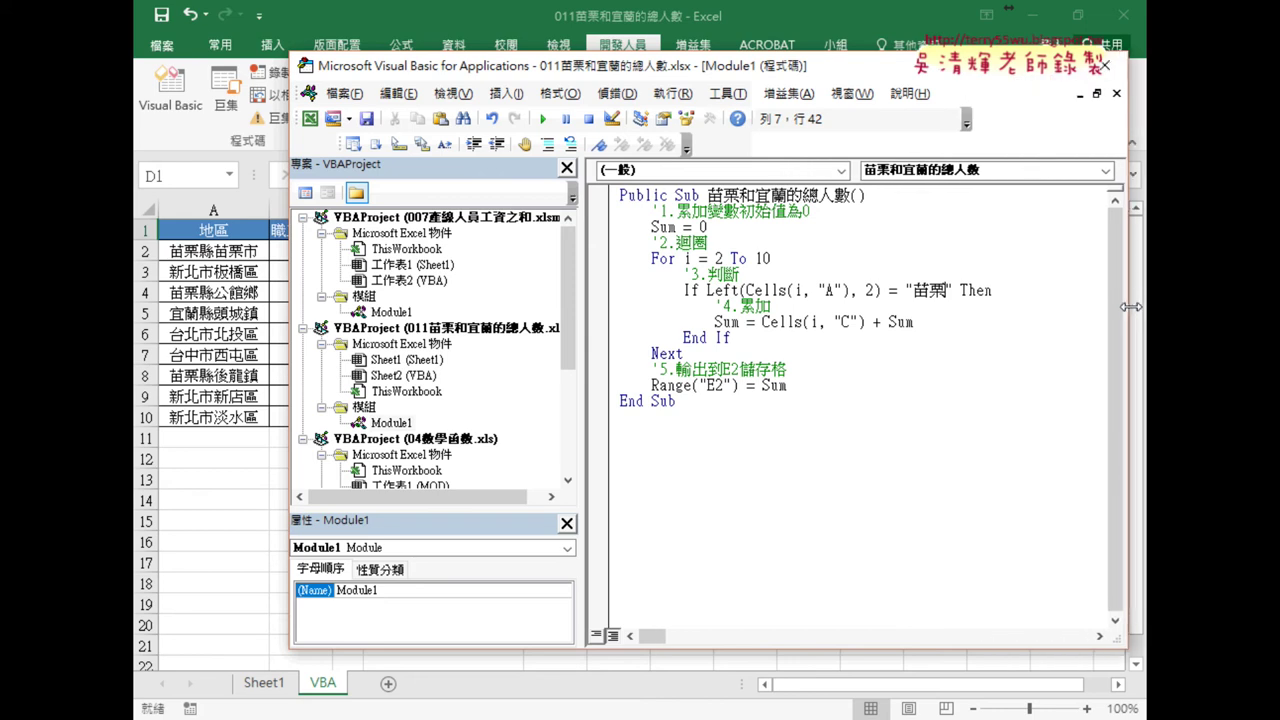
left_click_drag(581, 311, 425, 309)
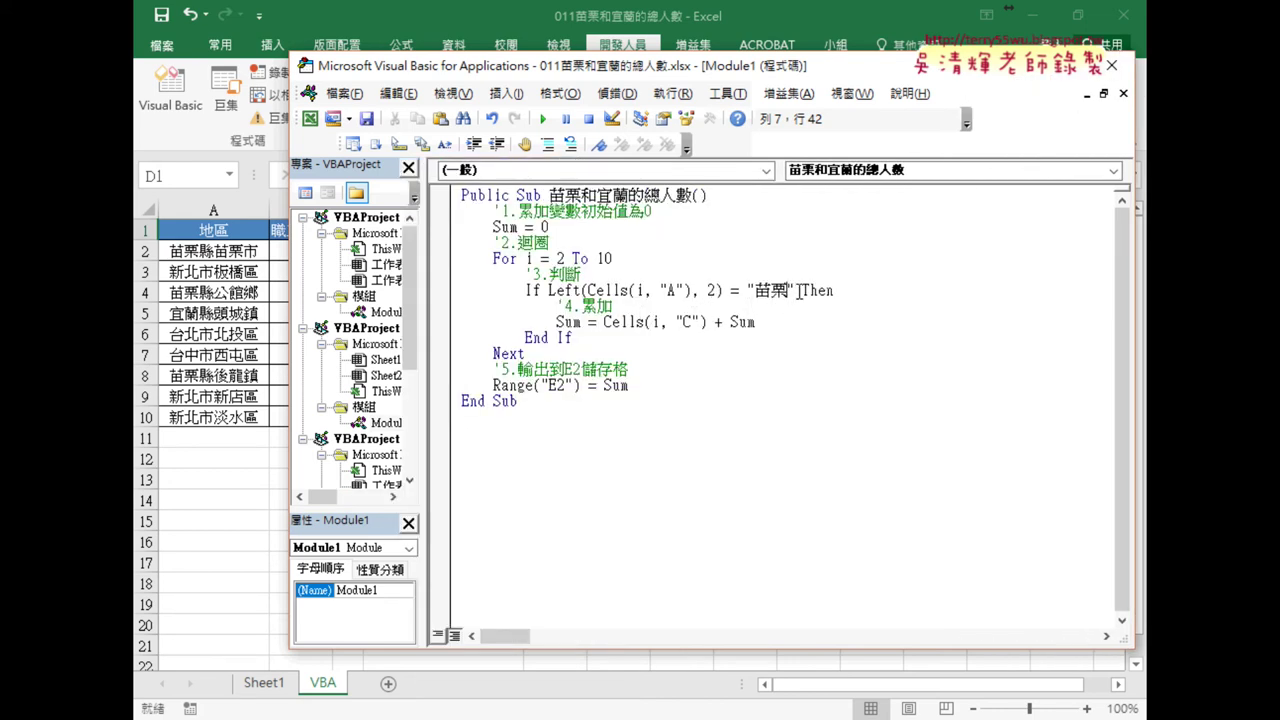
Extend the If with Or Left(Cells(i, "A"), 2) = "宜蘭".
type("k k")
key("BackSpace")
key("BackSpace")
type("or")
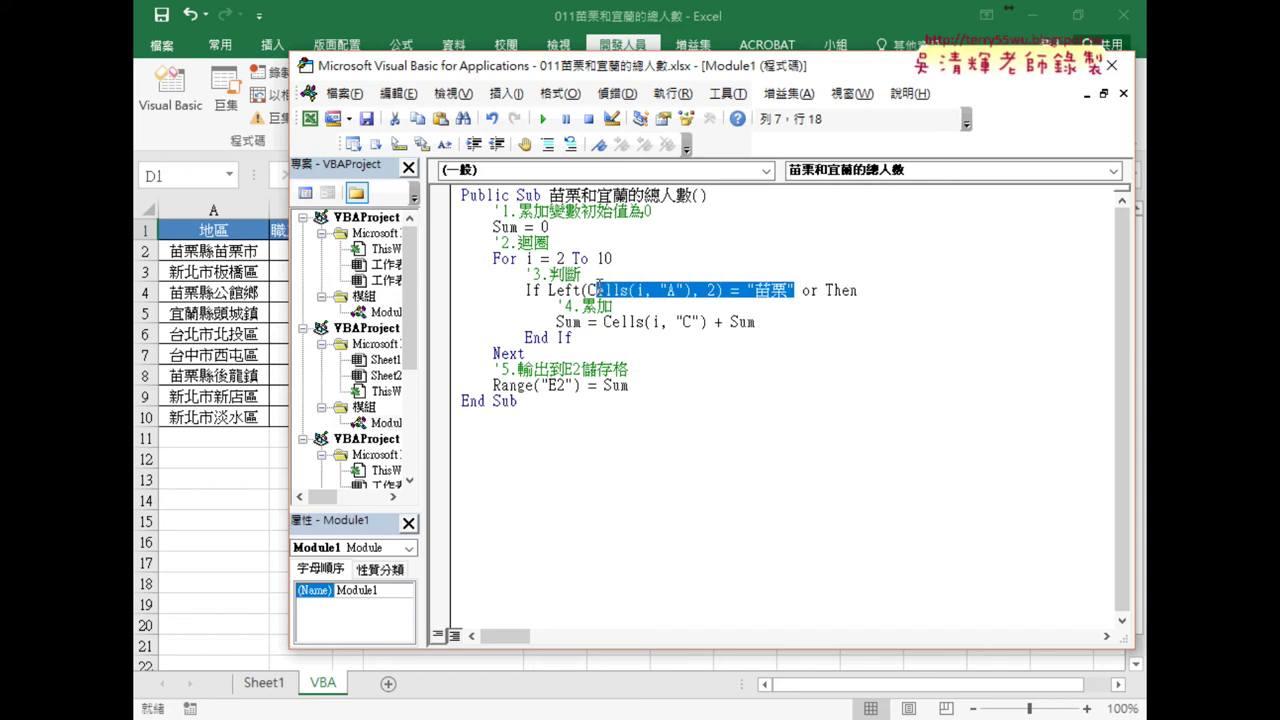
left_click_drag(796, 290, 546, 290)
left_click_drag(811, 290, 818, 290)
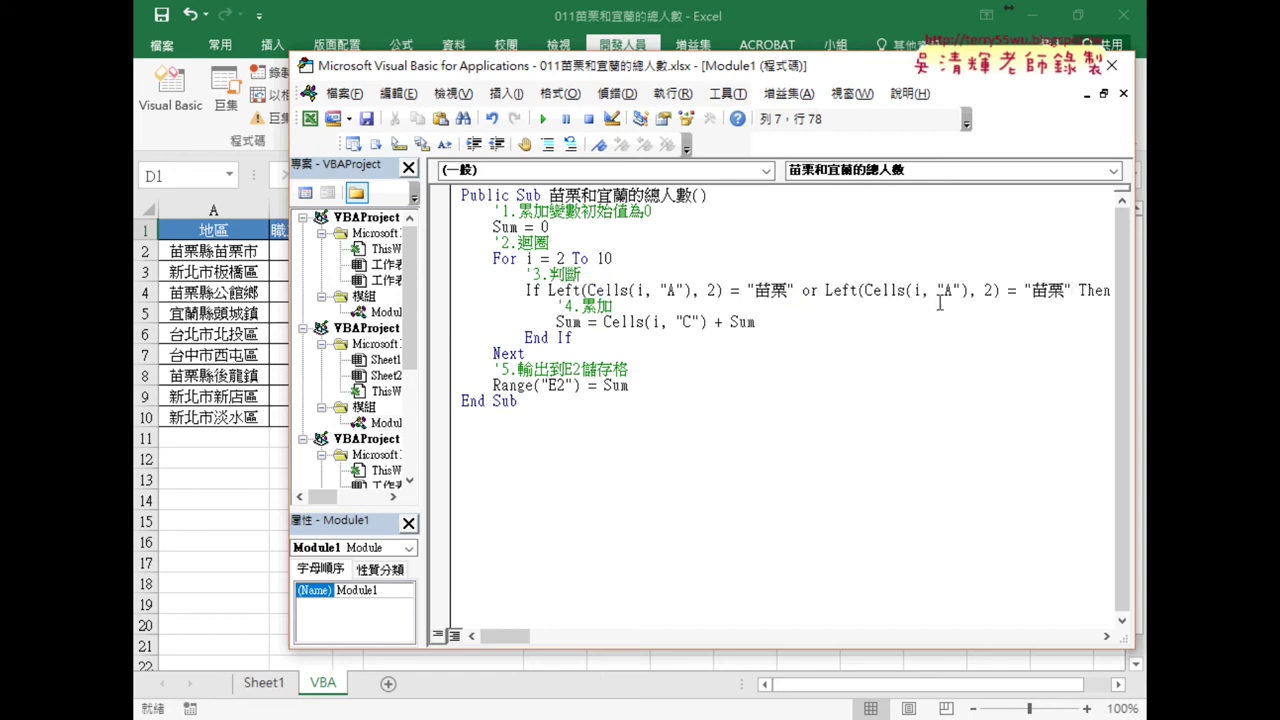
left_click_drag(1066, 290, 1032, 290)
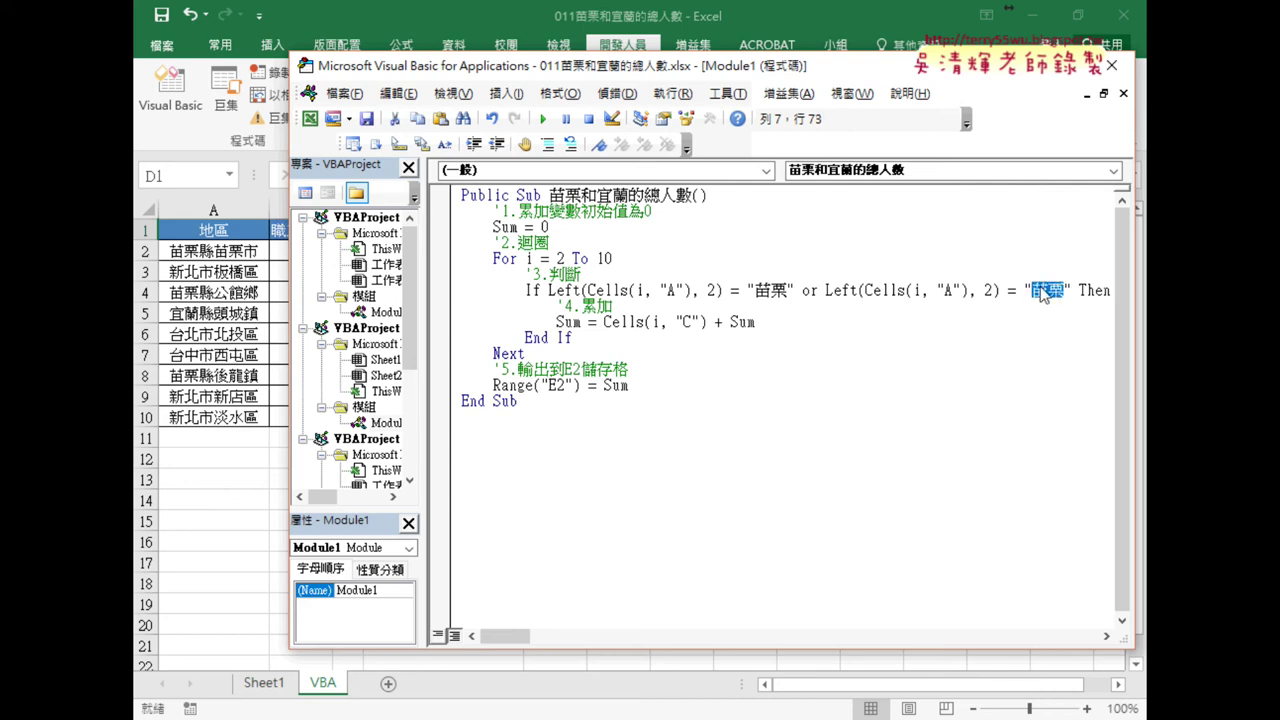
left_click_drag(1041, 290, 1043, 292)
type("宜蘭")
key("Return")
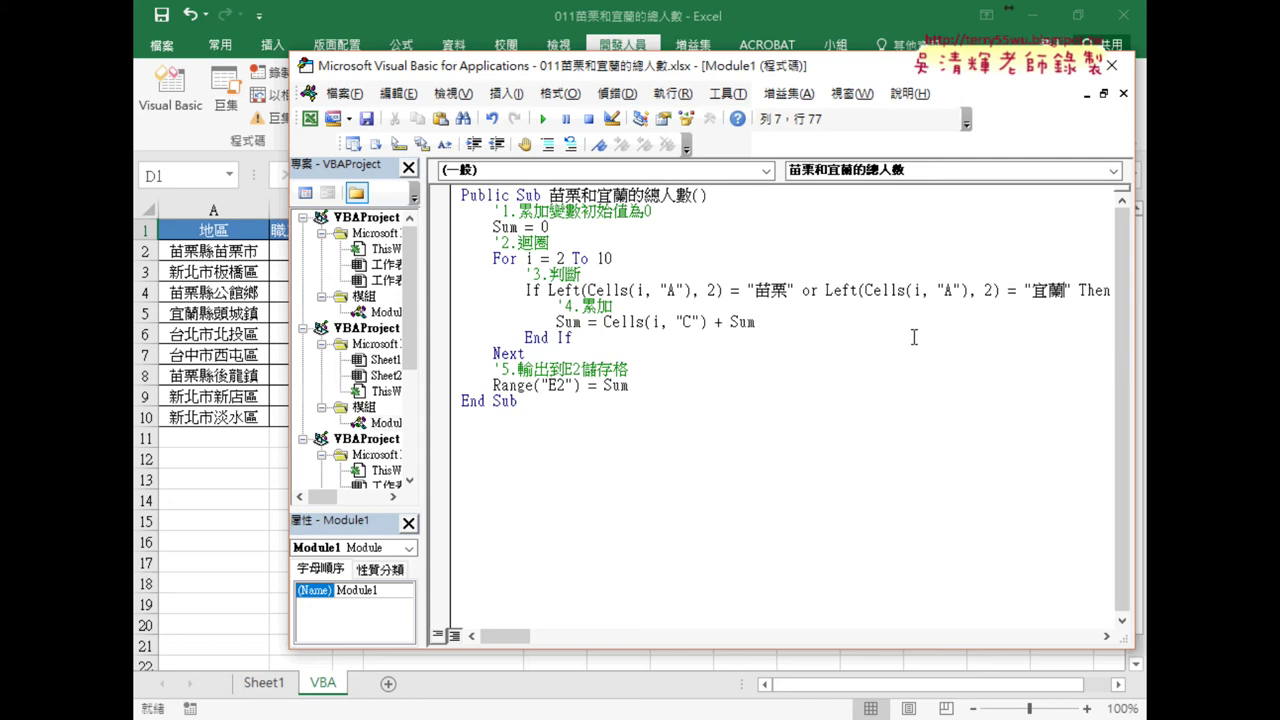
Make the macro sum column B instead of C and write the total to Range("D2").
mouse_move(756, 73)
left_mouse_down()
mouse_move(850, 68)
mouse_move(832, 67)
left_mouse_up()
double_click(763, 316)
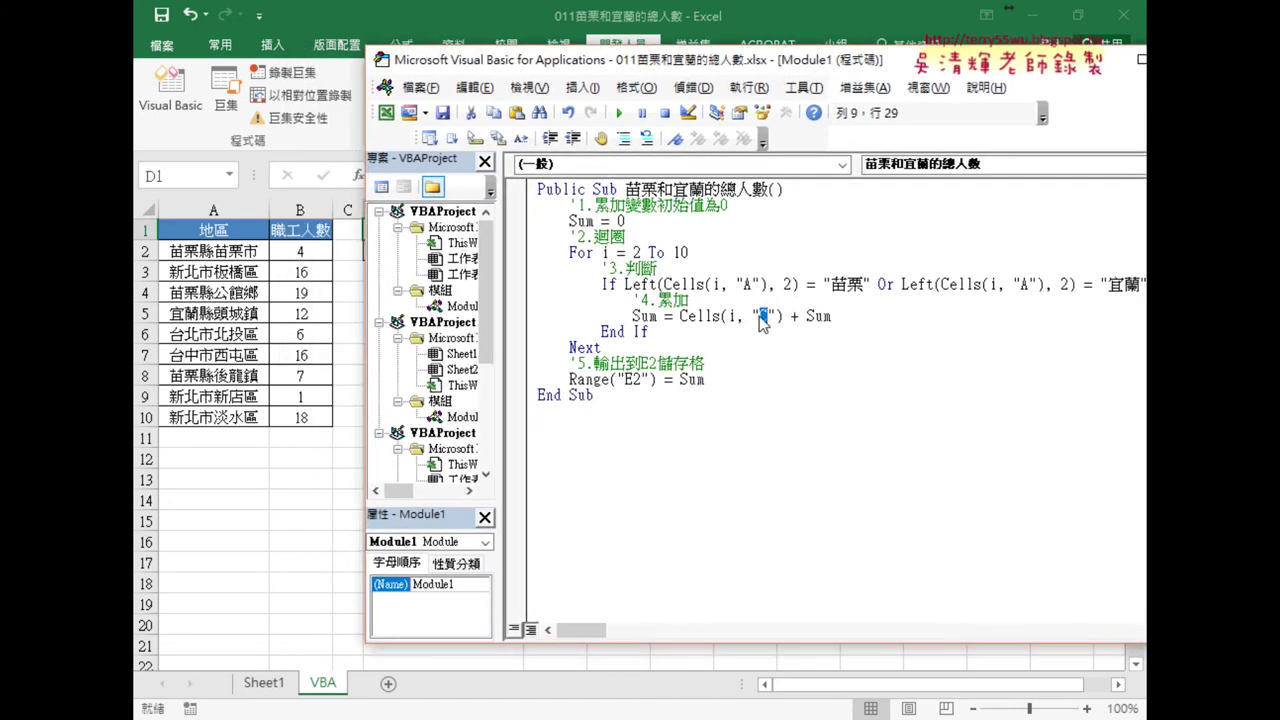
type("B")
left_click(737, 285)
key("Left")
key("Left")
key("Left")
left_click_drag(645, 71, 764, 72)
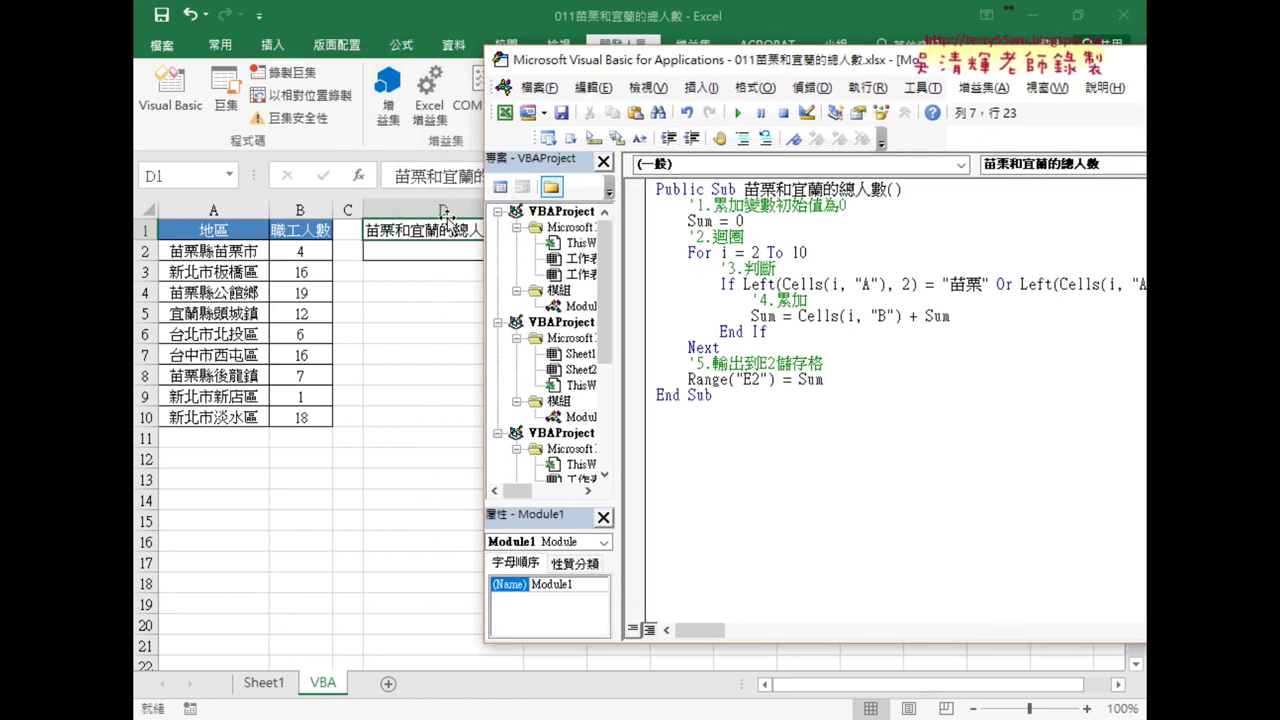
left_click_drag(743, 380, 753, 381)
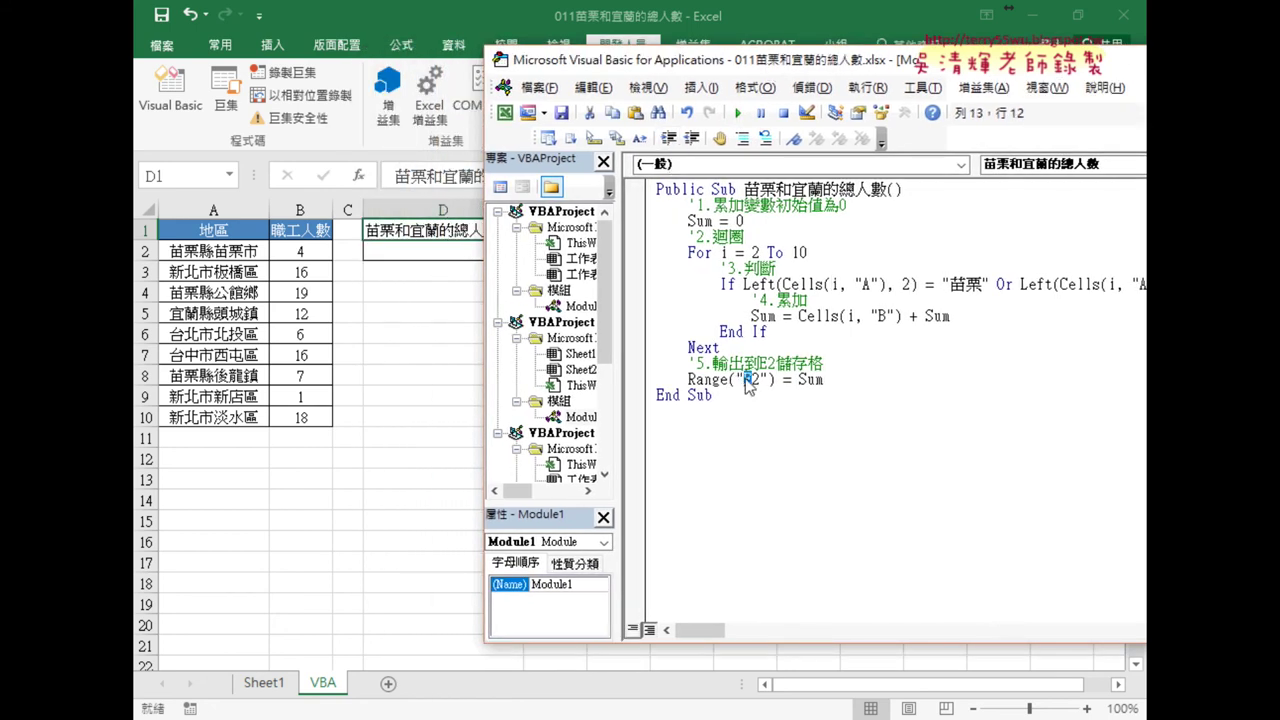
type("D")
Run the 苗栗和宜蘭的總人數 macro so D2 fills with the total of 42.
left_click(791, 362)
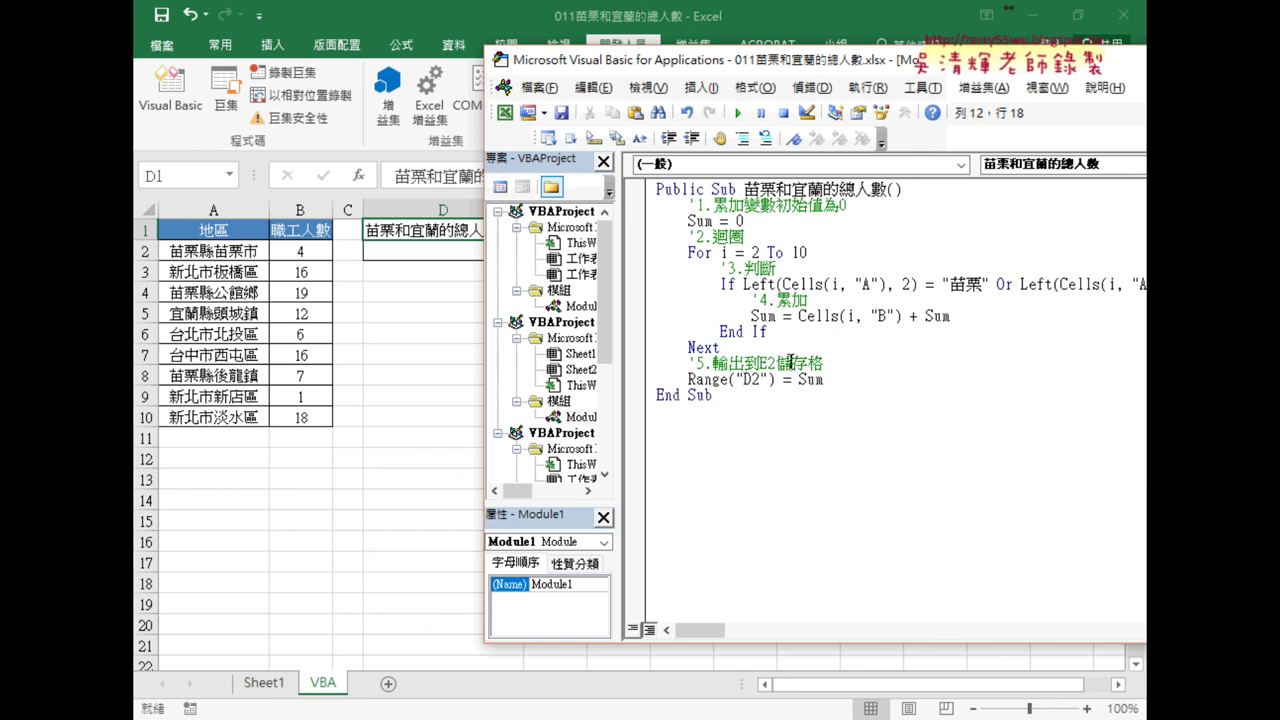
left_click_drag(826, 62, 894, 61)
left_click(829, 257)
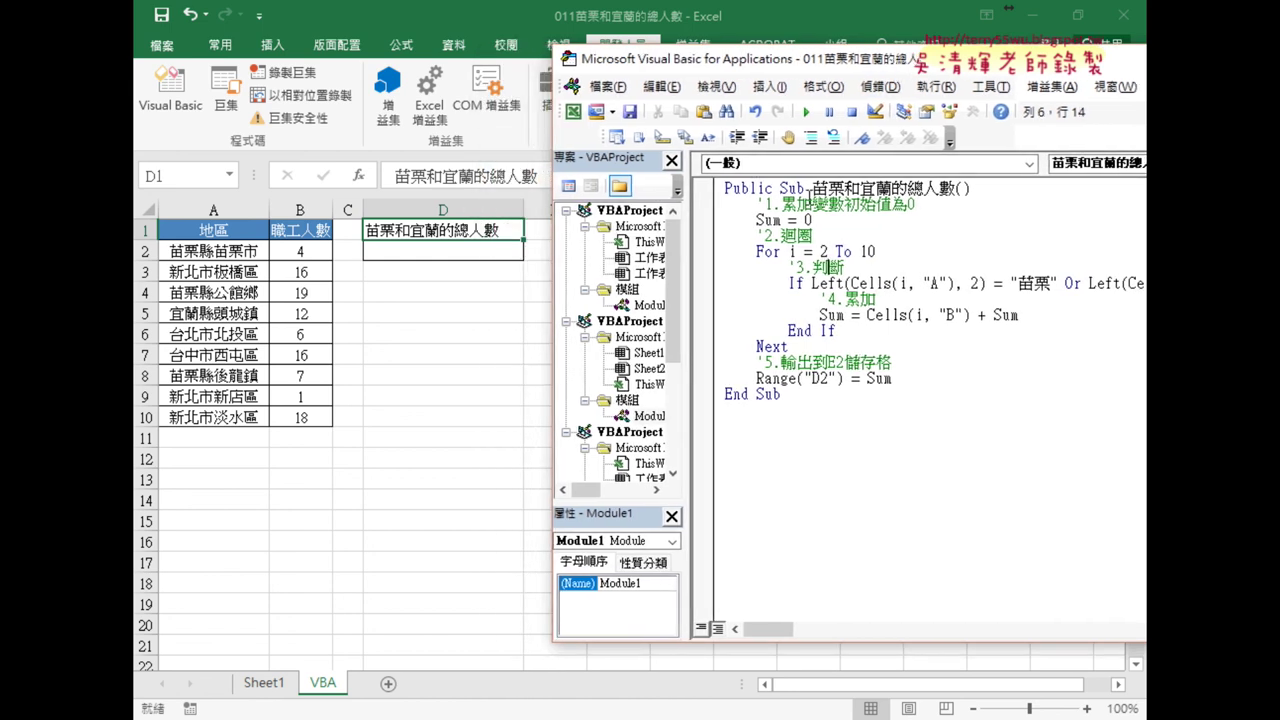
left_click(808, 112)
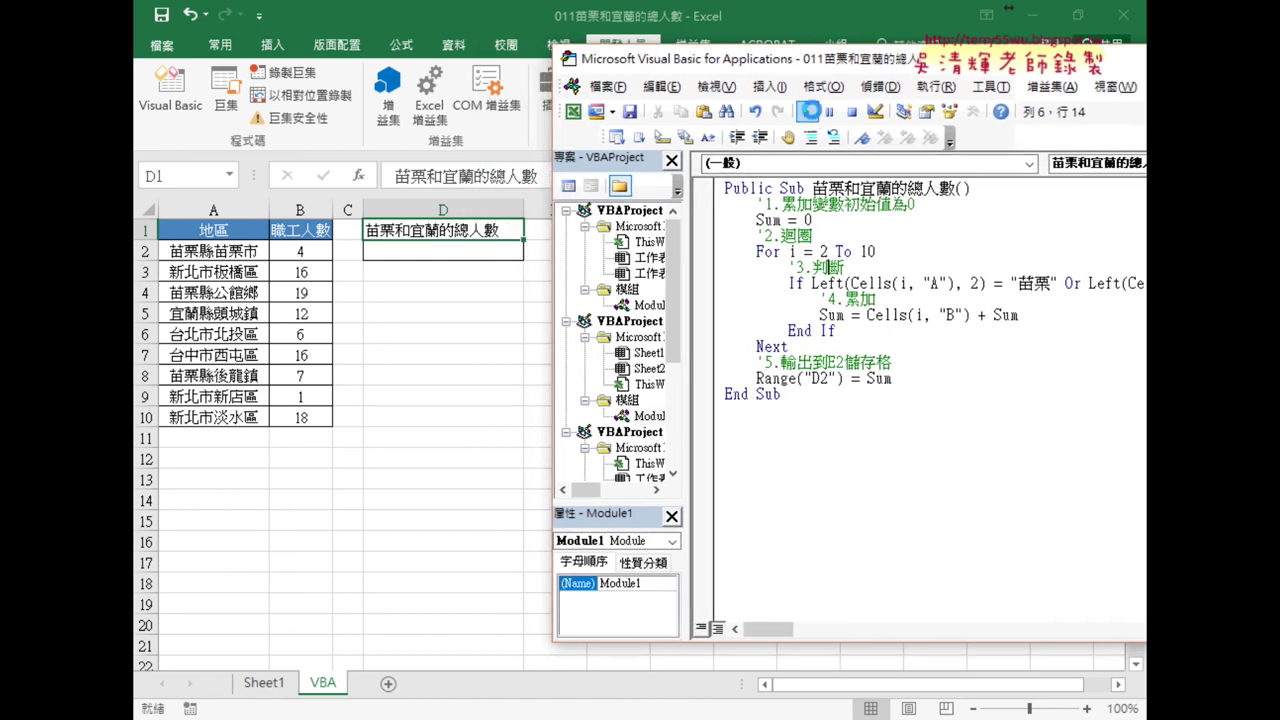